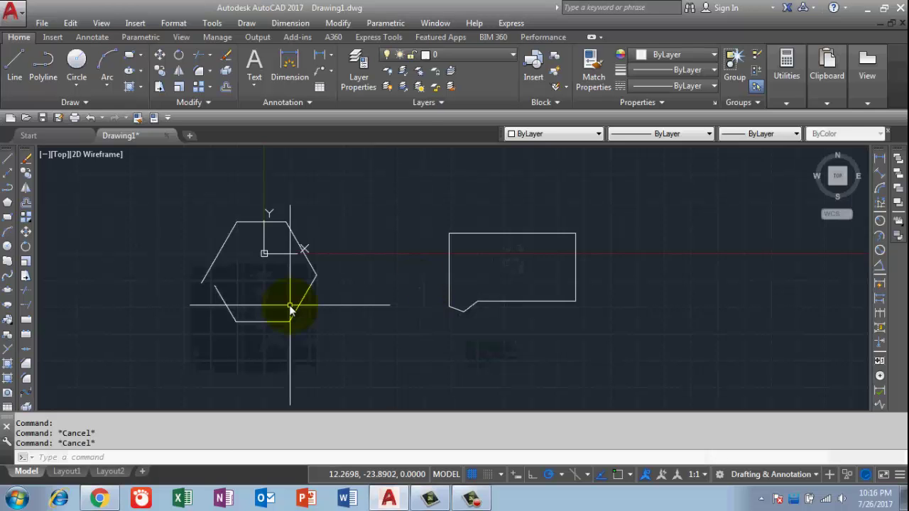
Select the open hexagon's segments one by one to check whether they are separate lines, and clear the selection
middle_drag(291, 306, 389, 273)
click(384, 237)
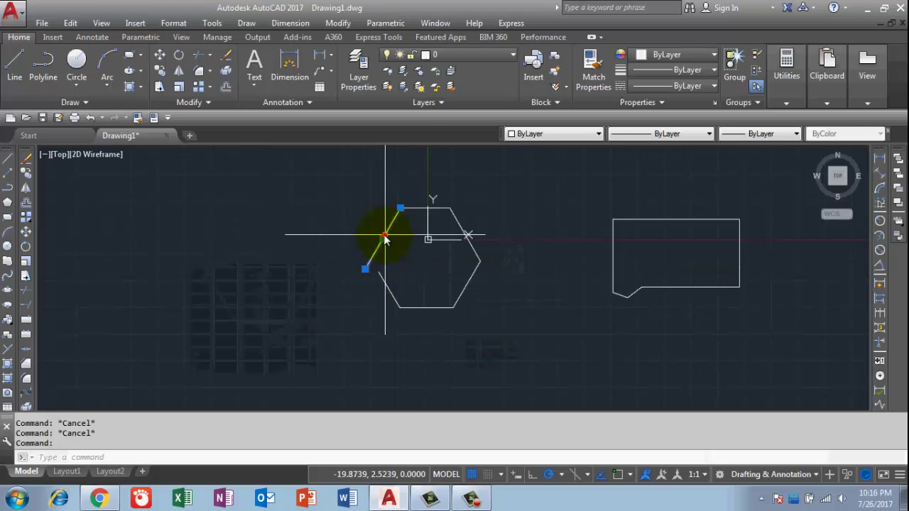
click(384, 236)
click(467, 241)
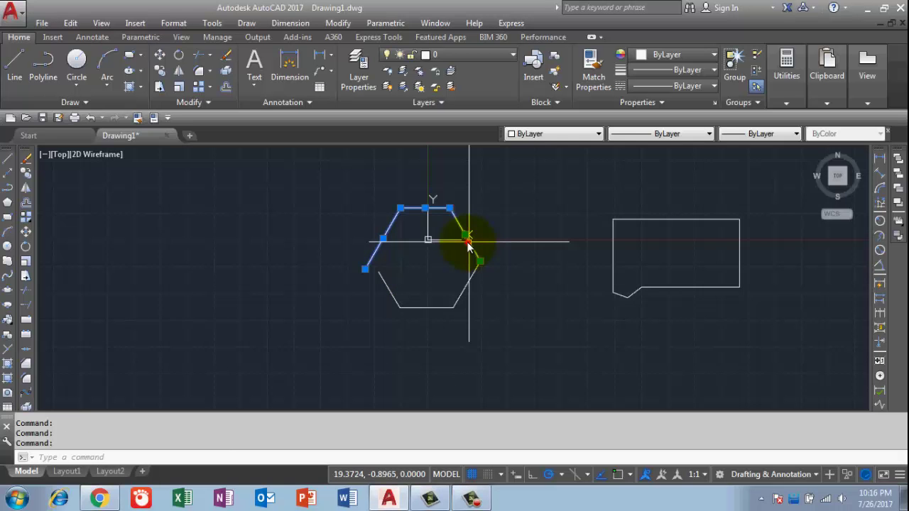
click(466, 284)
click(387, 298)
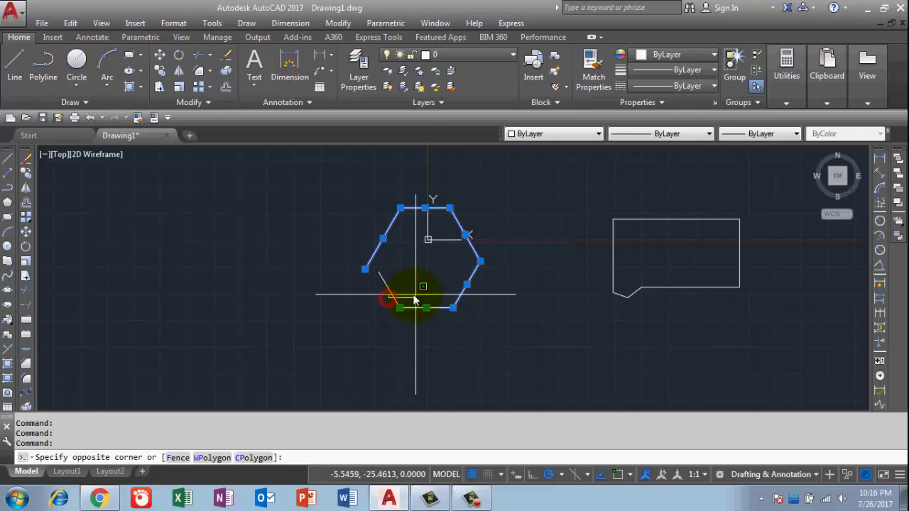
click(370, 287)
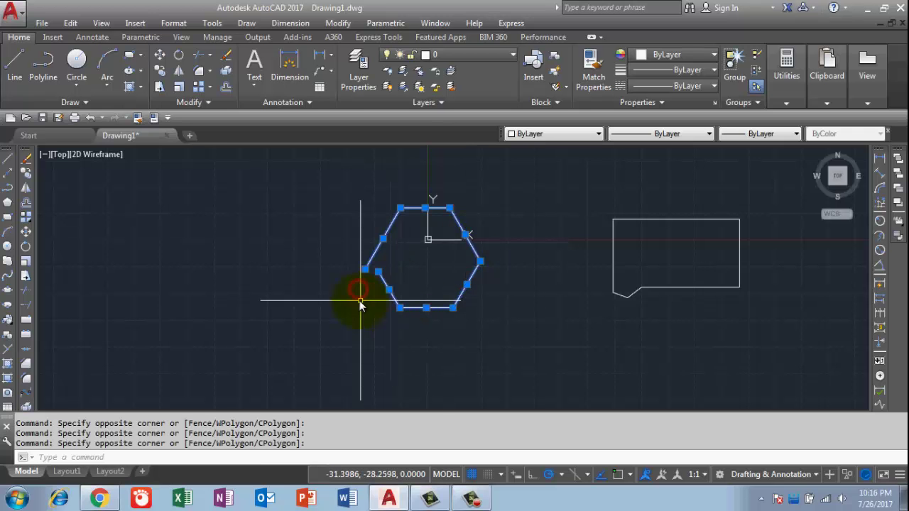
key(Escape)
key(Escape)
key(Escape)
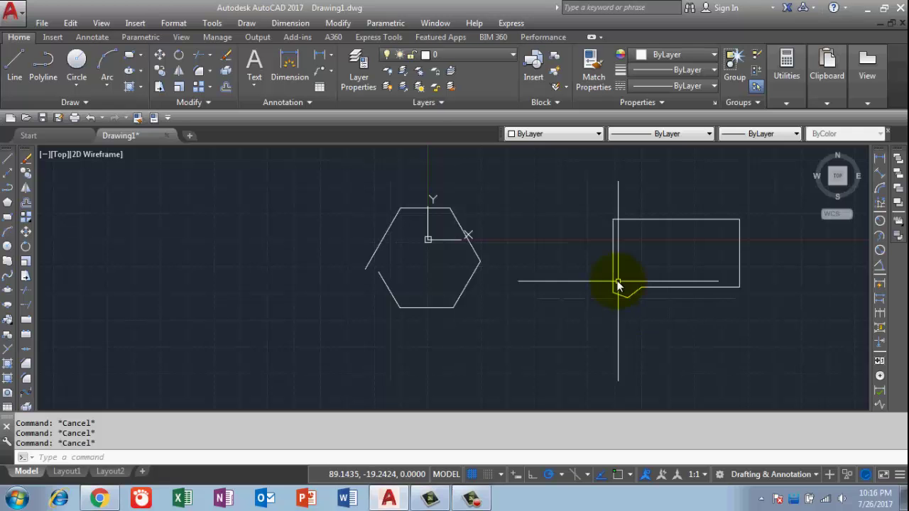
Select the rectangular outline's segments one by one to check whether they are separate lines, and undo the accidental grip edit
click(613, 234)
click(644, 219)
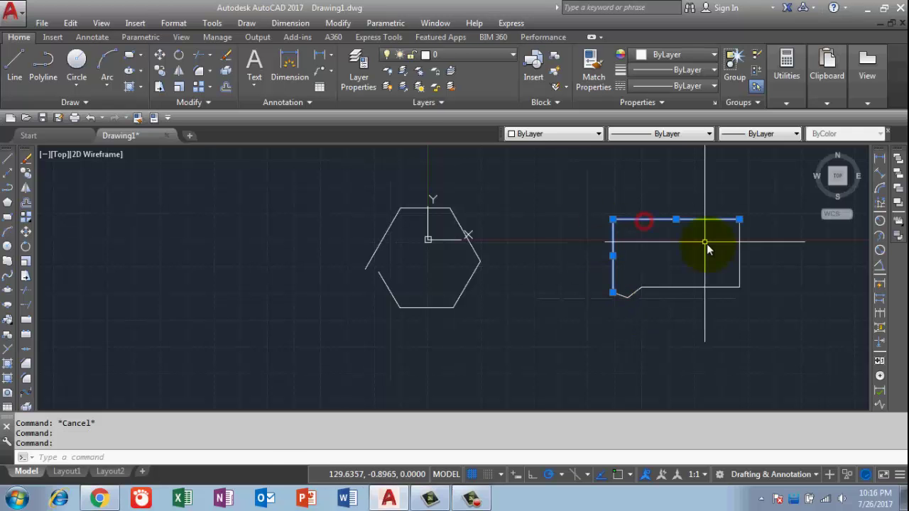
click(738, 254)
click(690, 289)
click(638, 293)
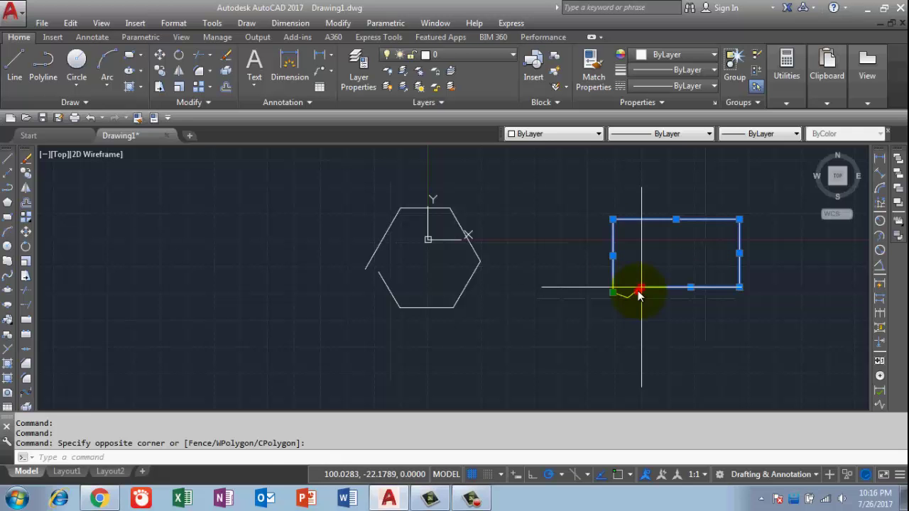
click(638, 292)
key(ctrl+z)
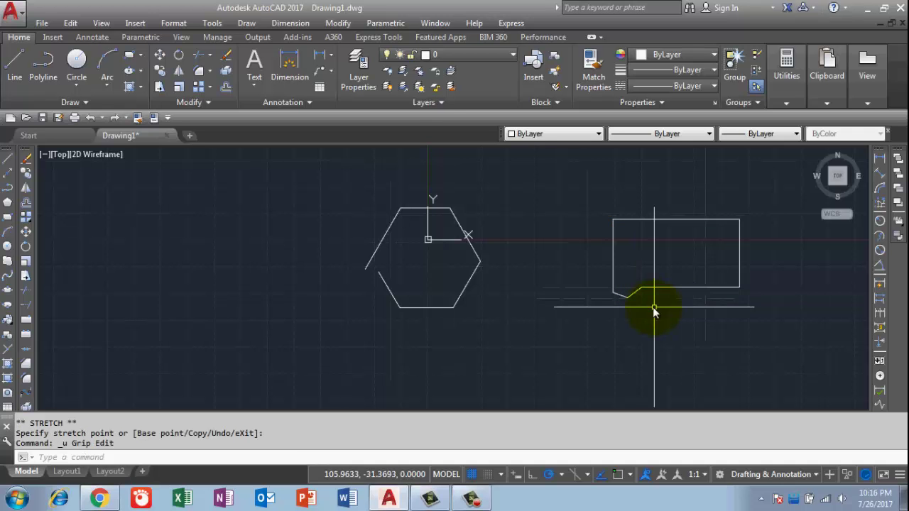
Examine the gap between the hexagon's open ends and the notched lower-left corner of the rectangular outline up close
scroll(641, 312, up, 3)
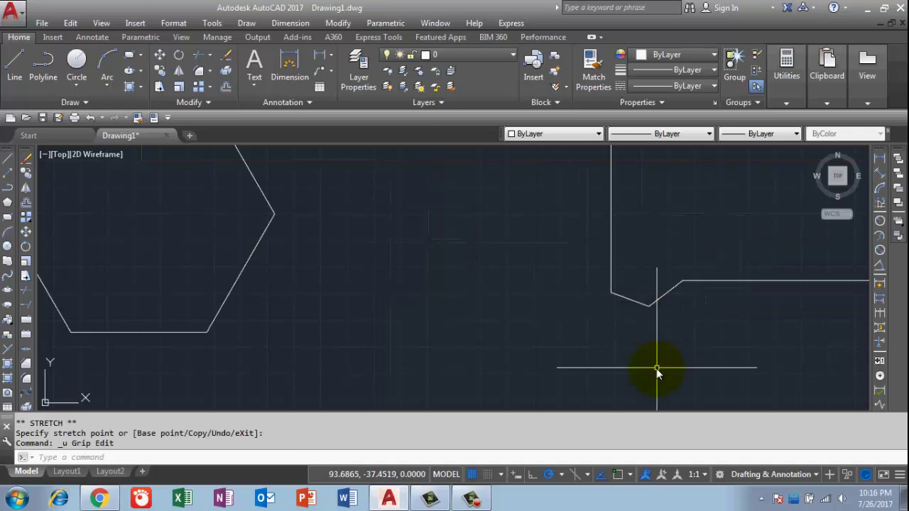
scroll(657, 372, down, 4)
scroll(398, 277, up, 3)
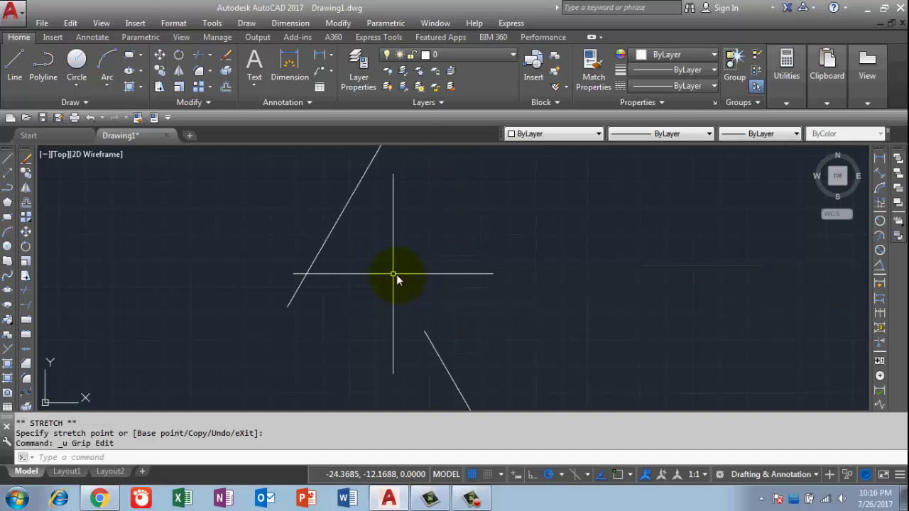
scroll(739, 334, down, 2)
middle_drag(739, 332, 544, 325)
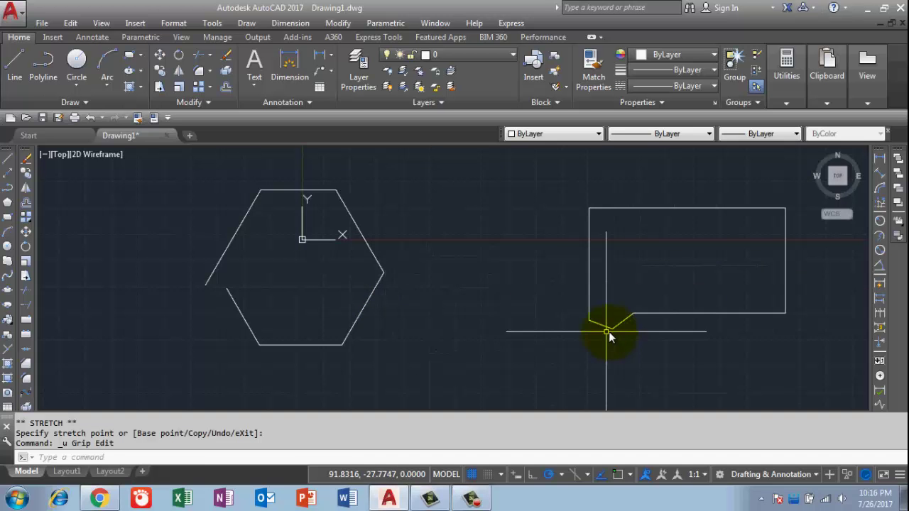
scroll(608, 332, up, 3)
scroll(612, 368, up, 4)
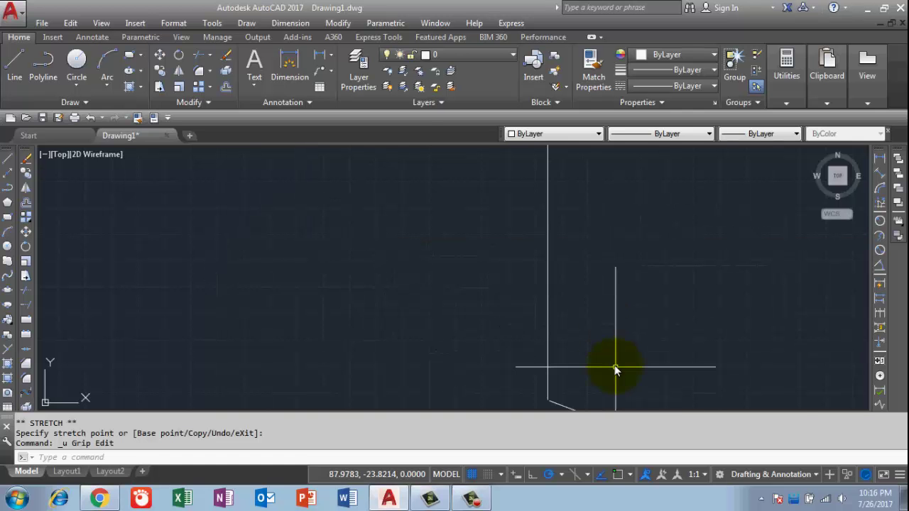
scroll(542, 369, up, 4)
scroll(580, 324, up, 4)
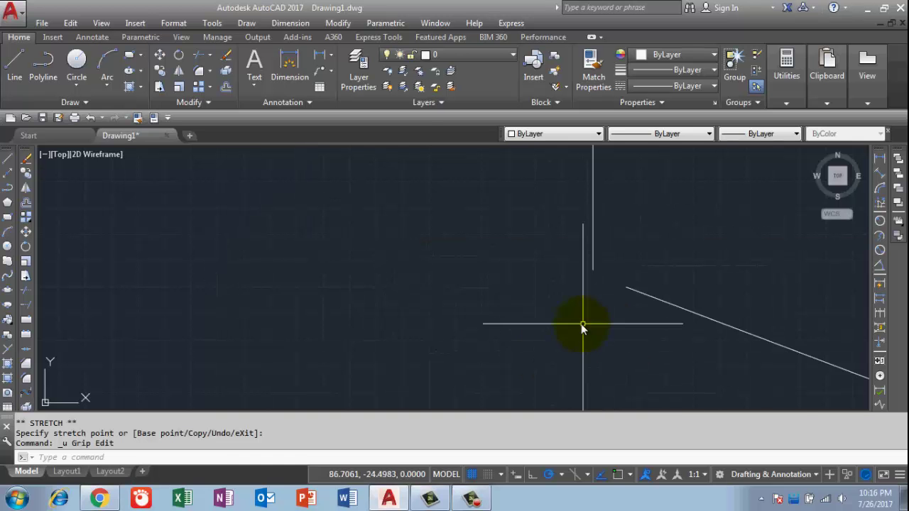
scroll(588, 320, up, 4)
scroll(591, 324, down, 3)
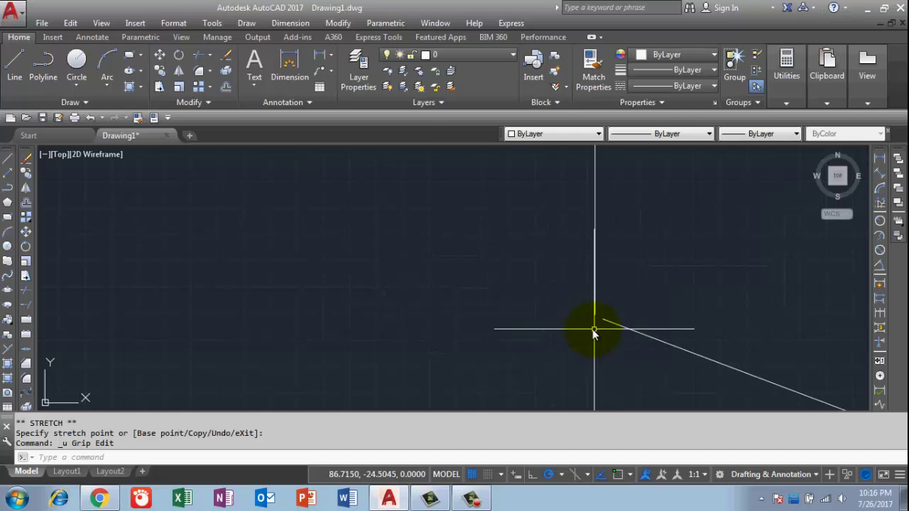
scroll(592, 329, down, 3)
scroll(592, 328, down, 3)
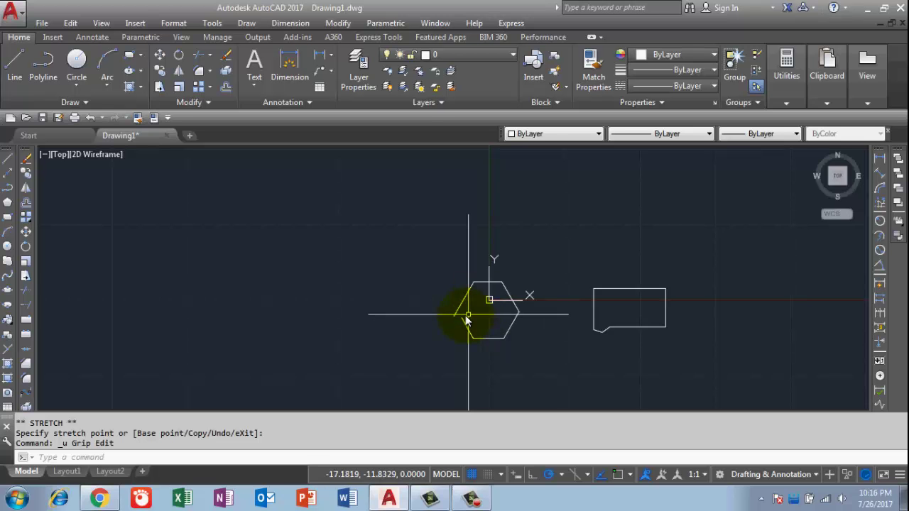
Start PEDIT on the hexagon's lower-left line and accept turning it into a polyline
click(286, 462)
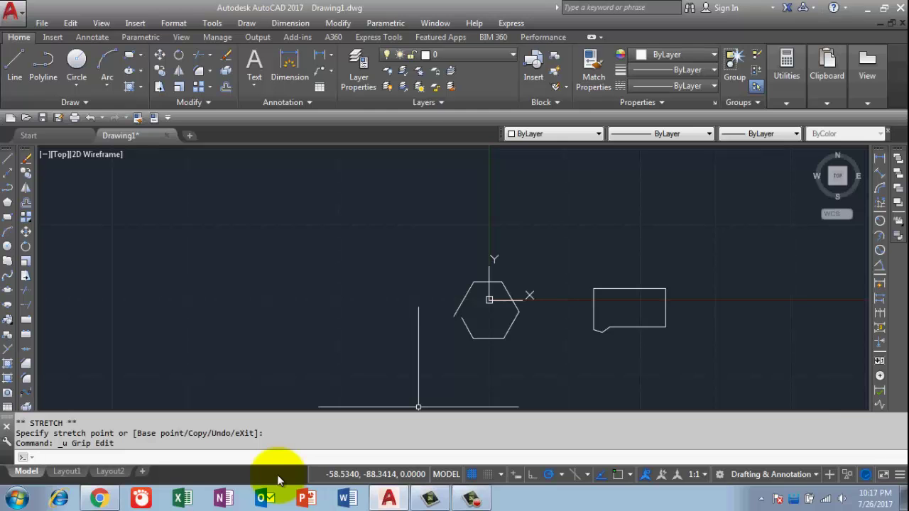
text(pe)
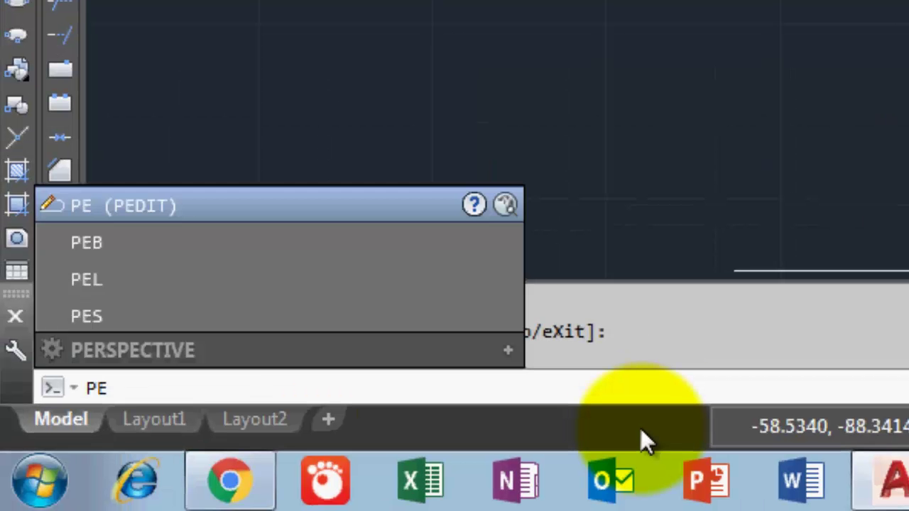
text(d)
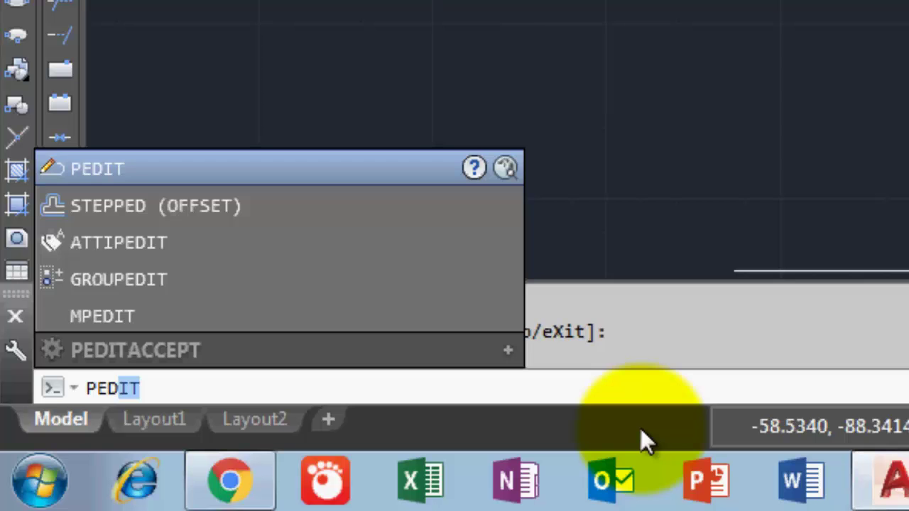
key(Return)
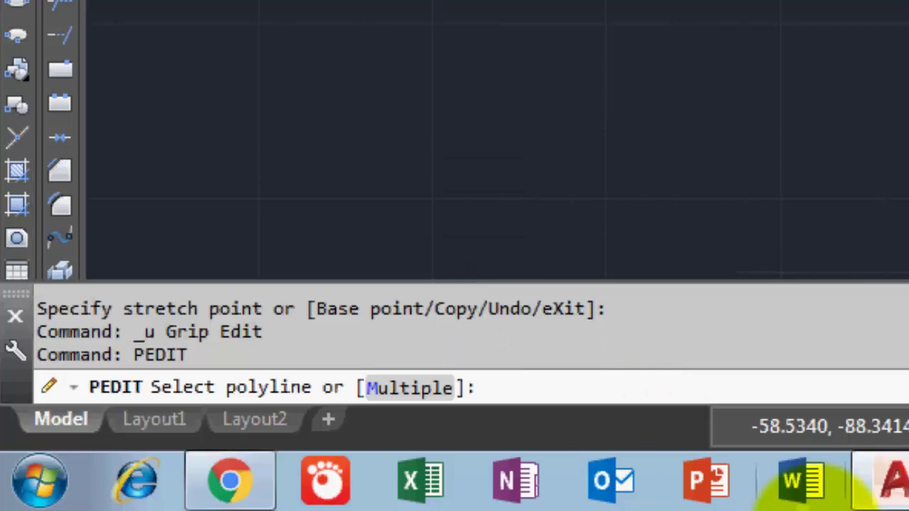
mouse_move(891, 481)
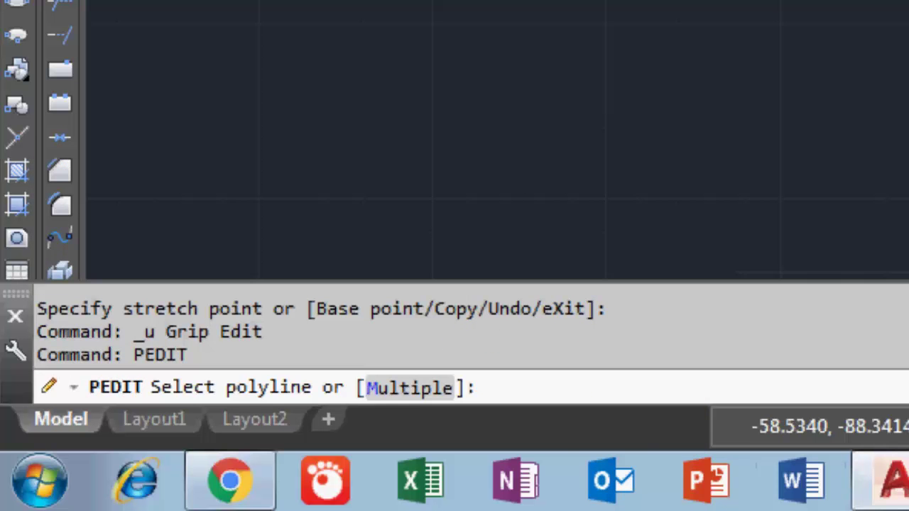
mouse_move(229, 481)
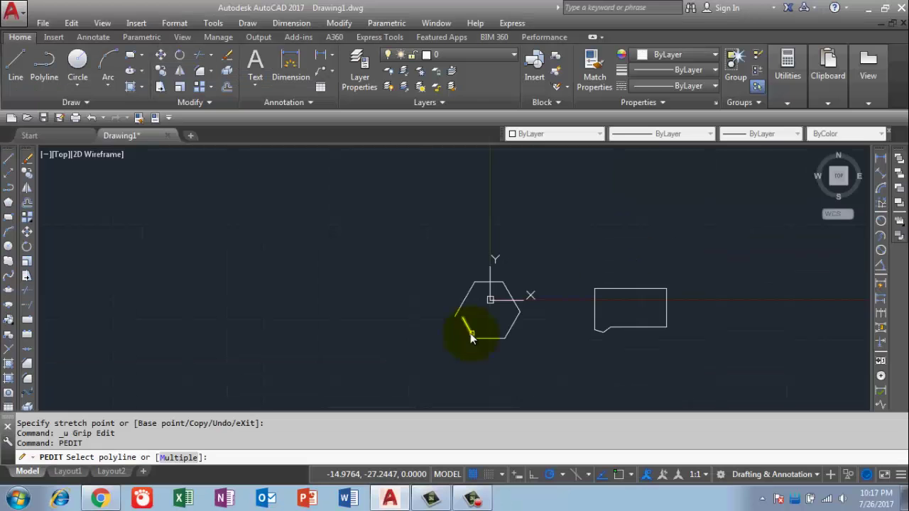
click(592, 286)
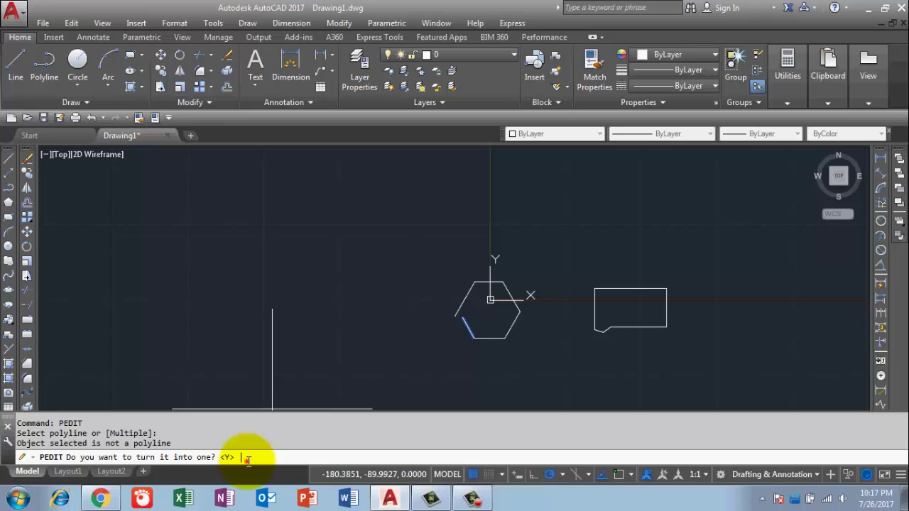
key(Return)
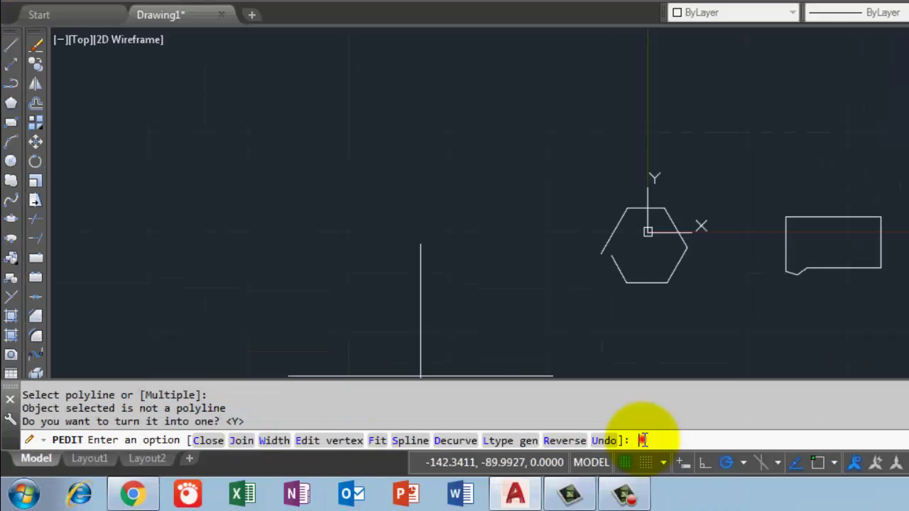
Try the PEDIT Join option with only the hexagon's lower-left segment selected
text(j)
key(Return)
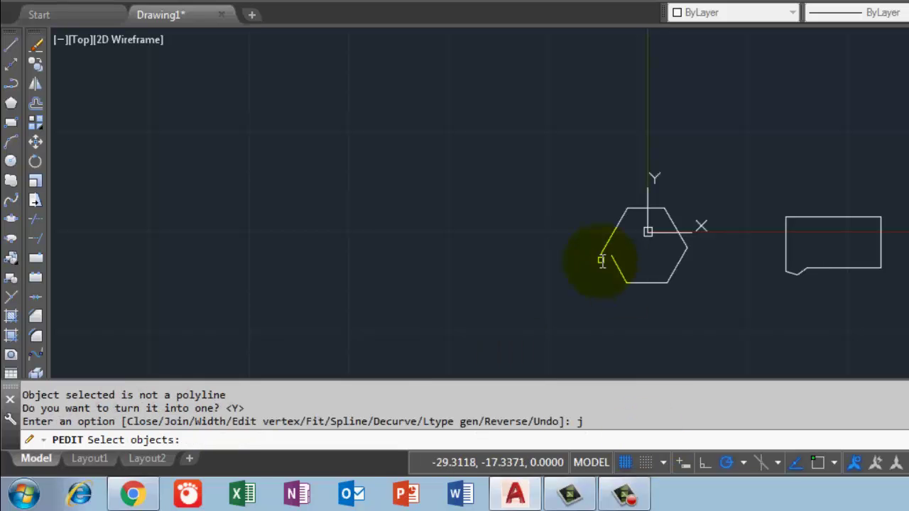
scroll(601, 261, up, 2)
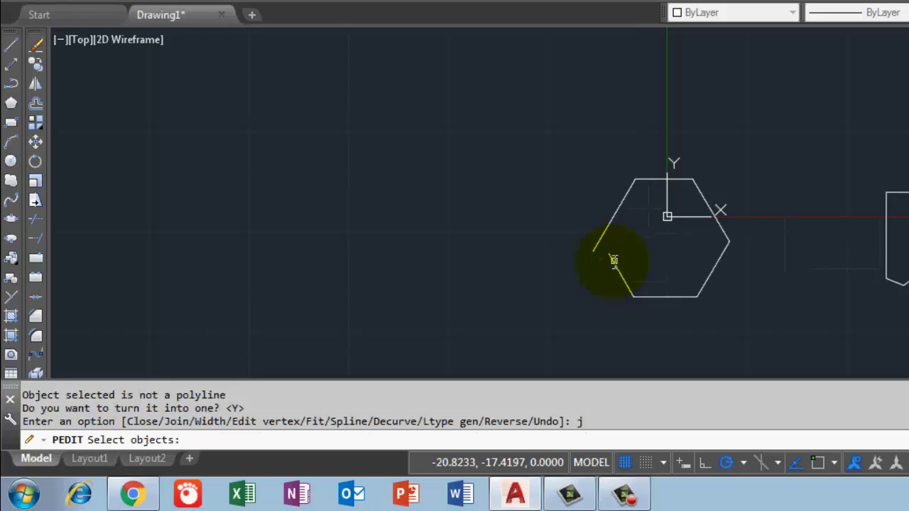
click(614, 261)
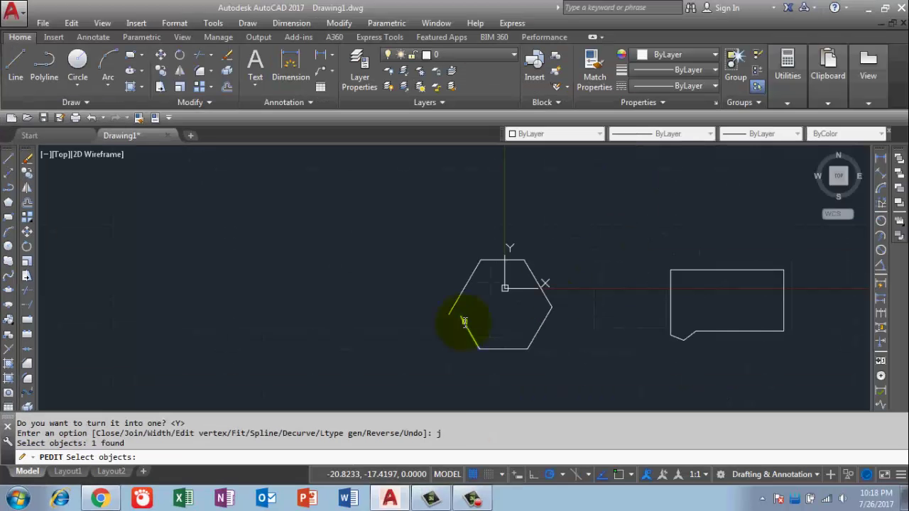
key(Return)
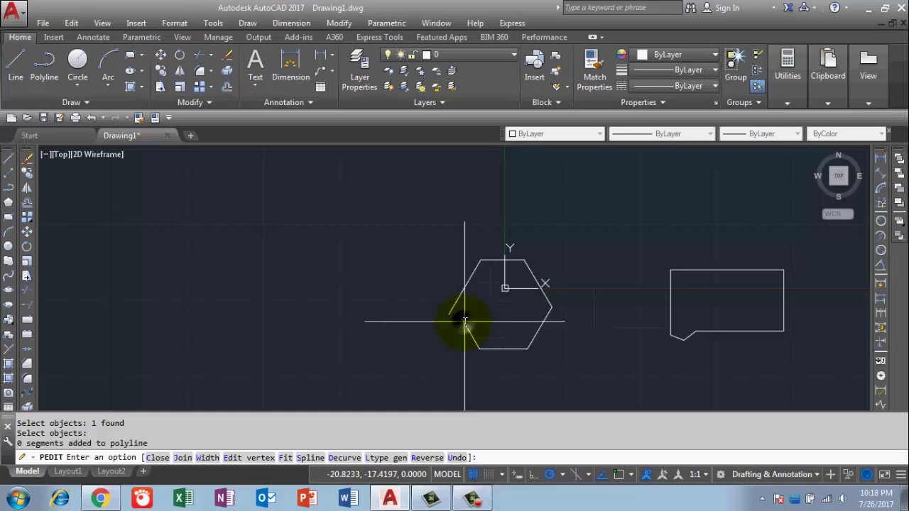
Join all six hexagon segments into one polyline with PEDIT Join, end the command and select the result to check it
click(183, 458)
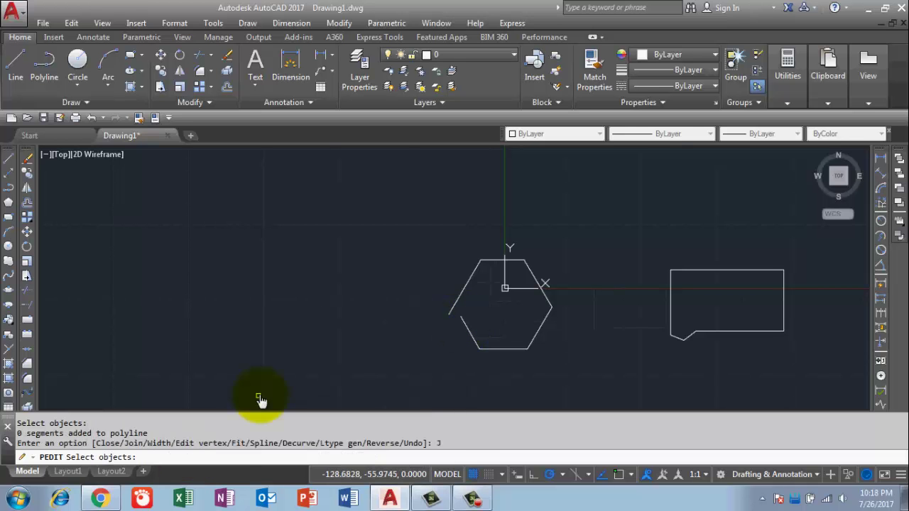
click(474, 346)
click(495, 353)
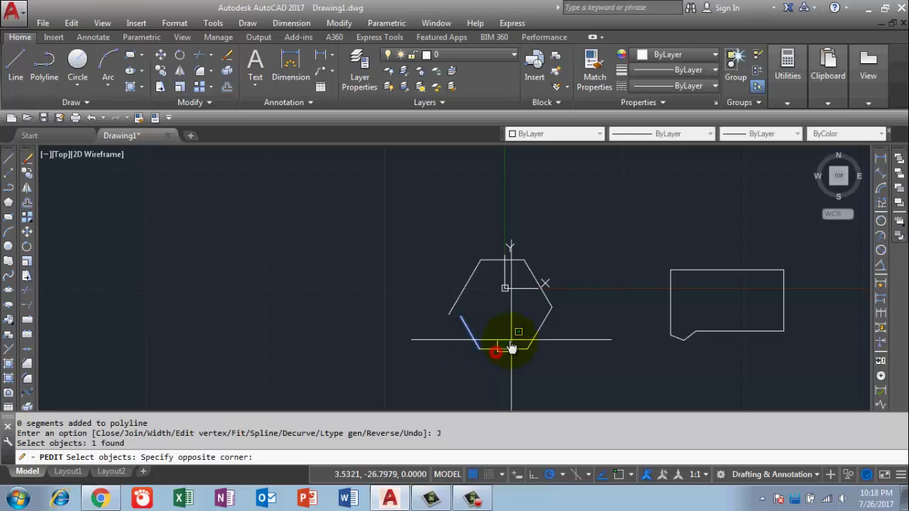
click(511, 347)
click(503, 350)
click(535, 337)
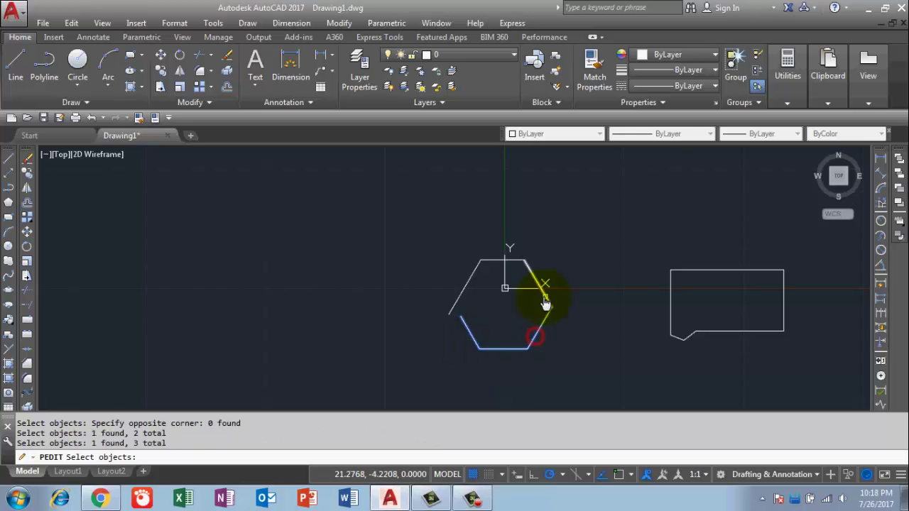
click(545, 303)
click(504, 254)
click(430, 287)
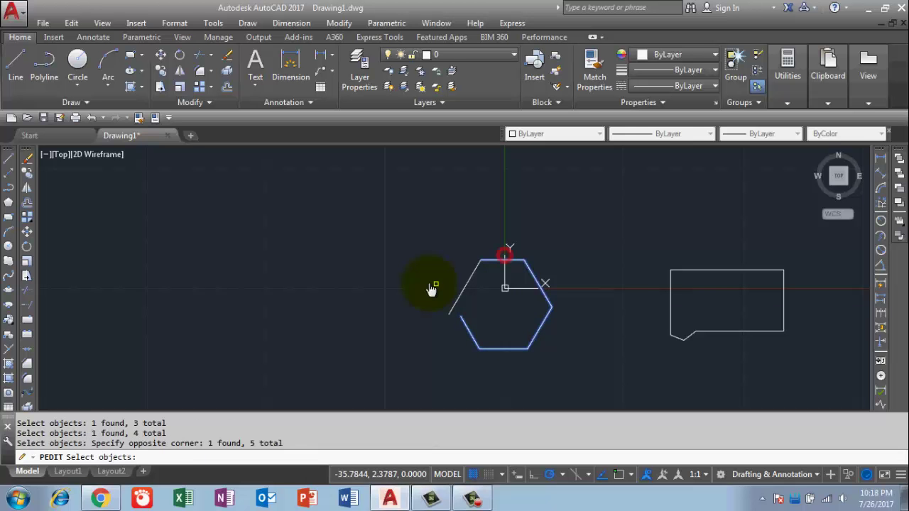
click(389, 231)
click(594, 394)
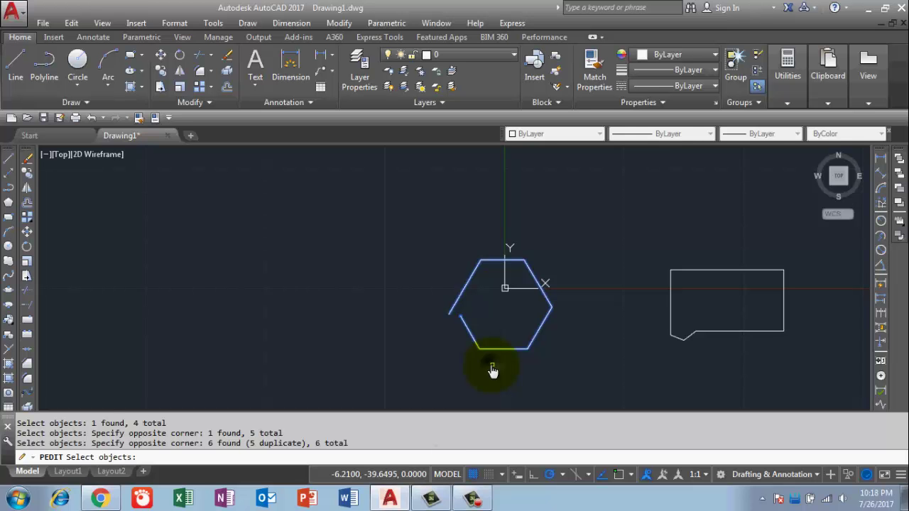
key(Return)
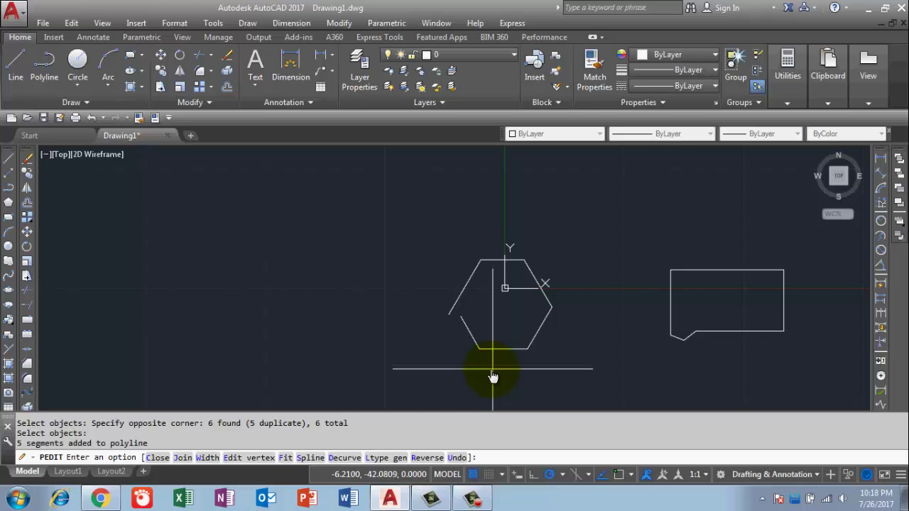
key(Return)
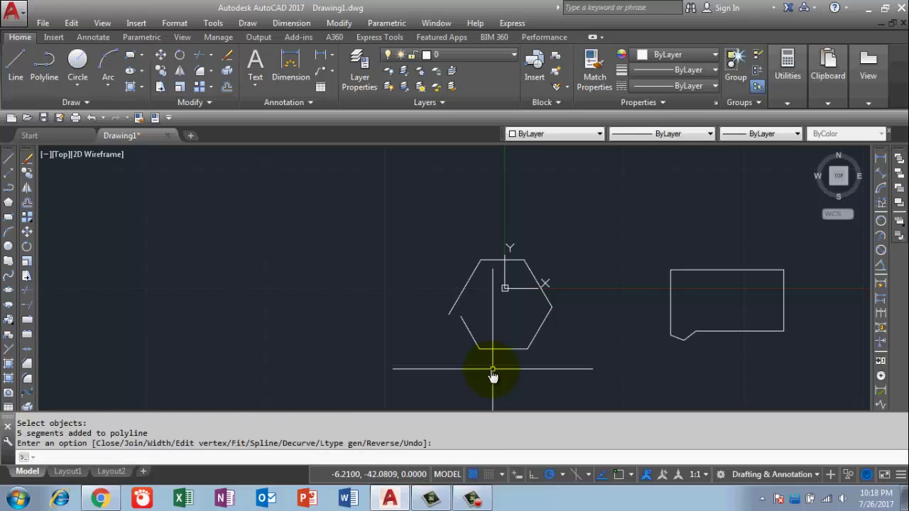
click(470, 340)
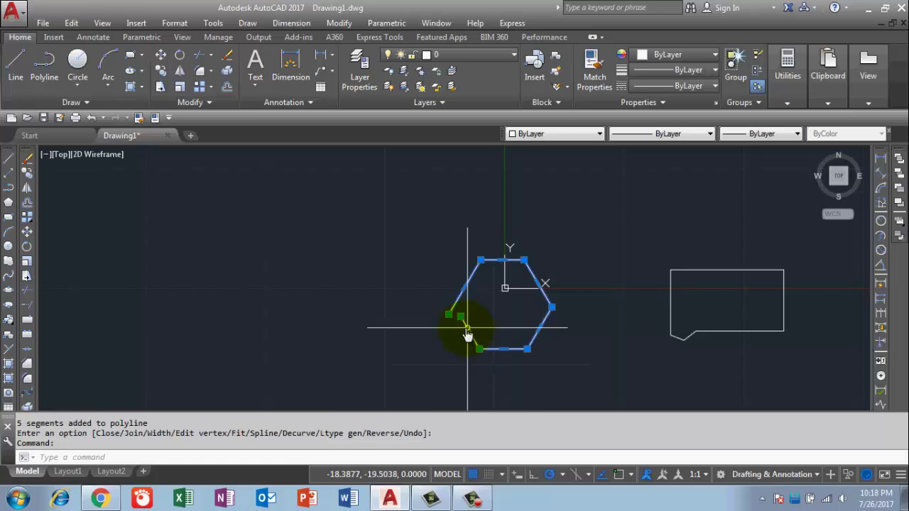
Examine the open ends of the joined hexagon polyline, move on to the notched rectangle and clear the selection
scroll(467, 335, up, 4)
scroll(422, 367, down, 4)
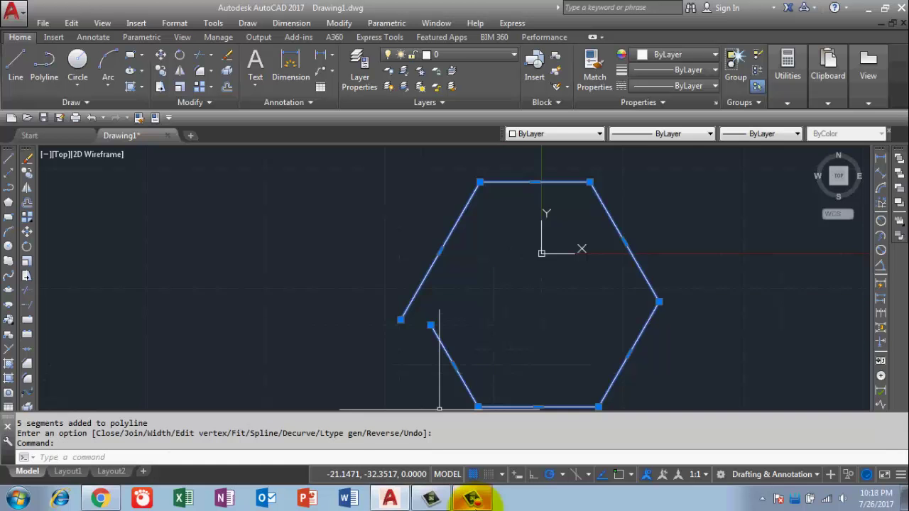
click(472, 499)
click(472, 499)
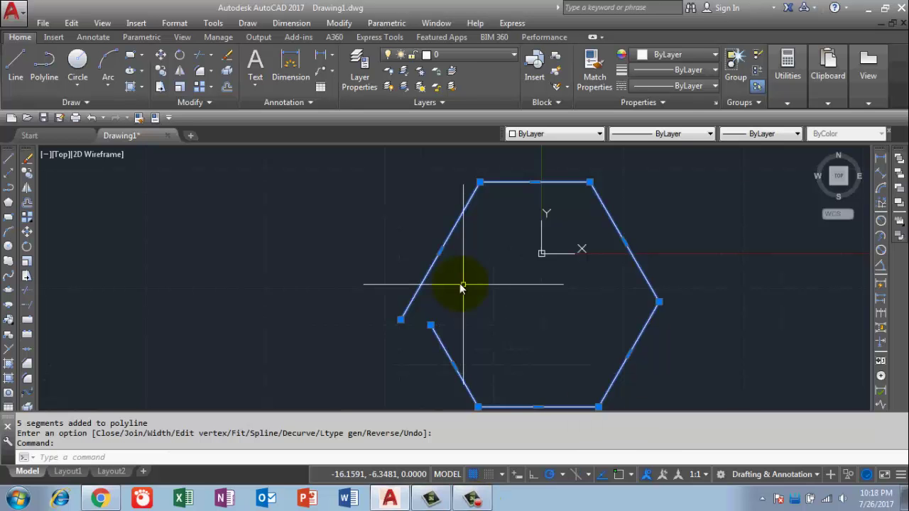
scroll(437, 284, down, 4)
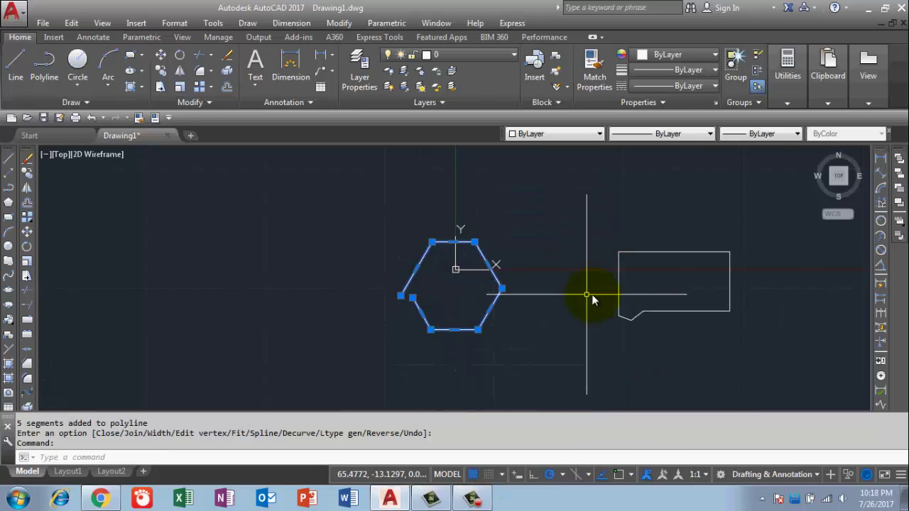
middle_drag(629, 284, 552, 310)
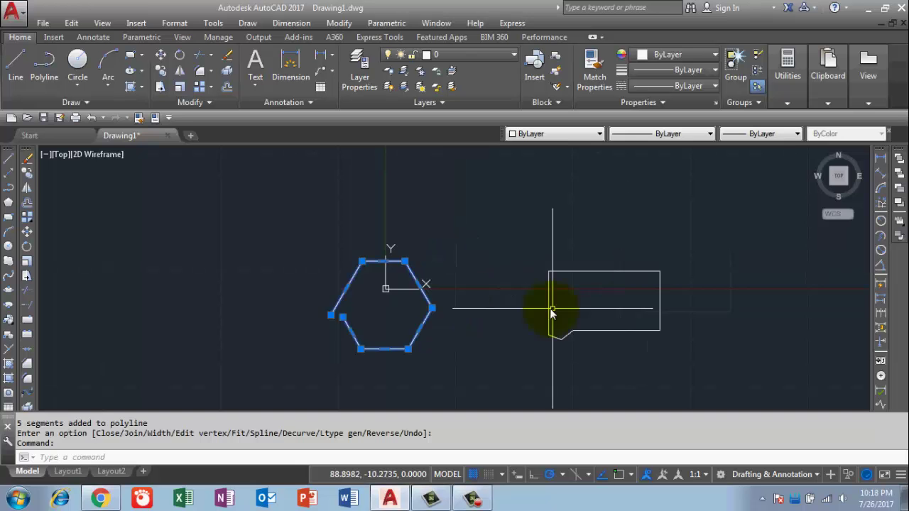
key(Escape)
key(Escape)
Examine the small gap between the vertical edge and the short sloped line at the notched rectangle's lower-left corner
scroll(543, 333, up, 5)
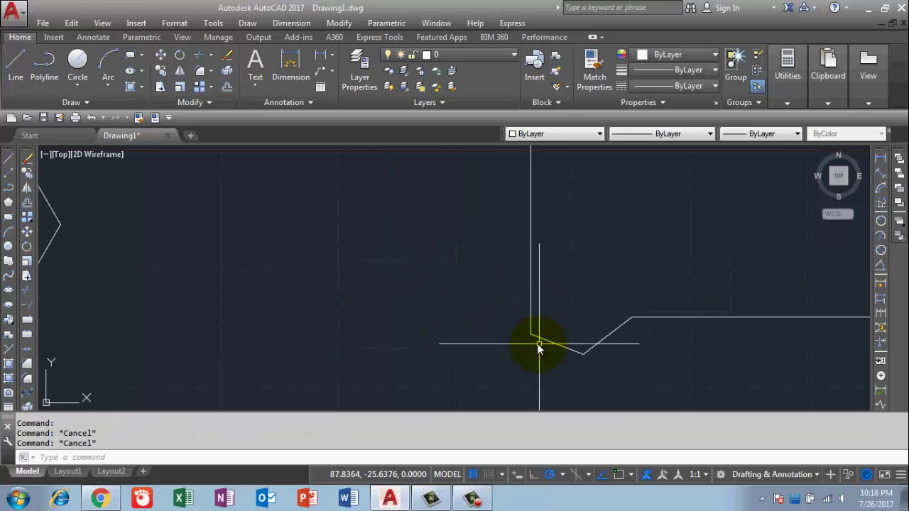
click(539, 342)
scroll(538, 351, up, 5)
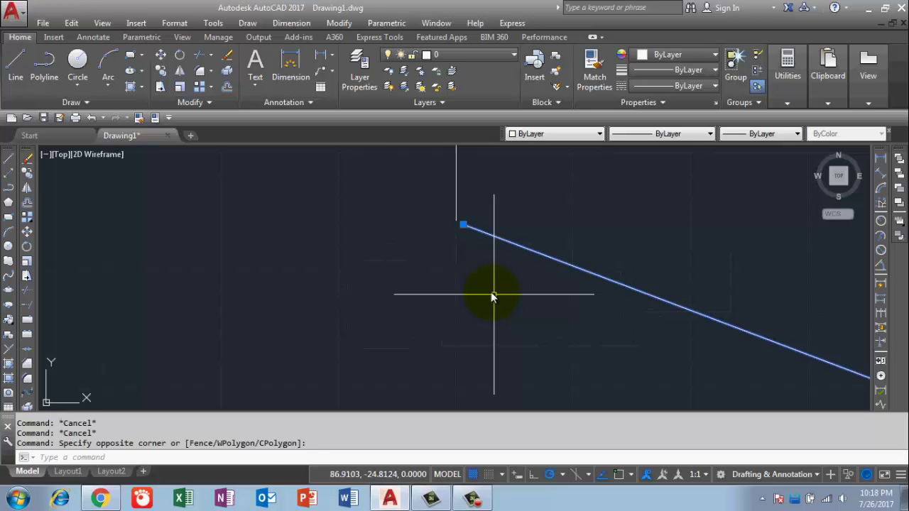
key(Escape)
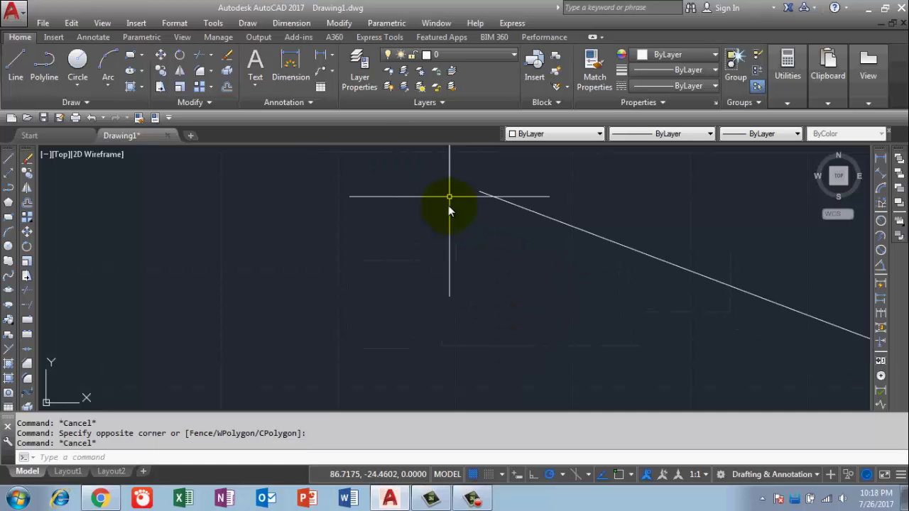
scroll(442, 227, down, 5)
scroll(521, 227, down, 4)
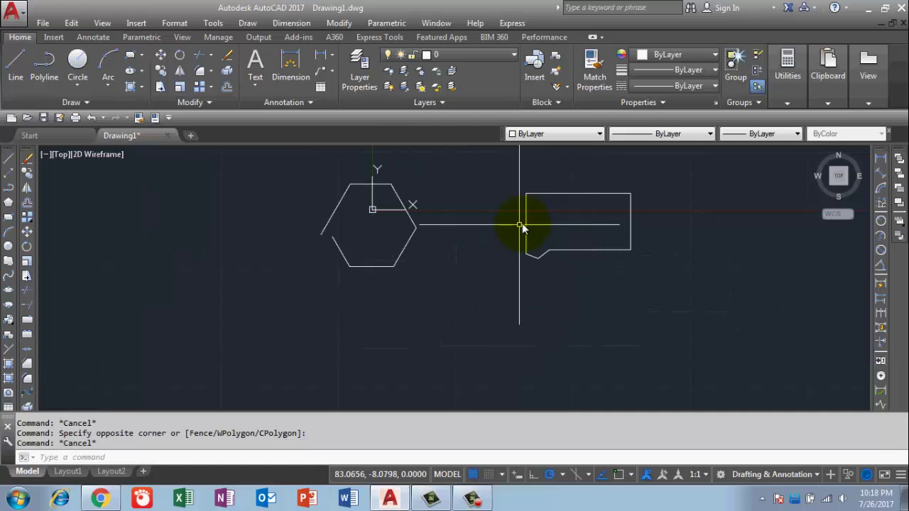
scroll(528, 242, up, 2)
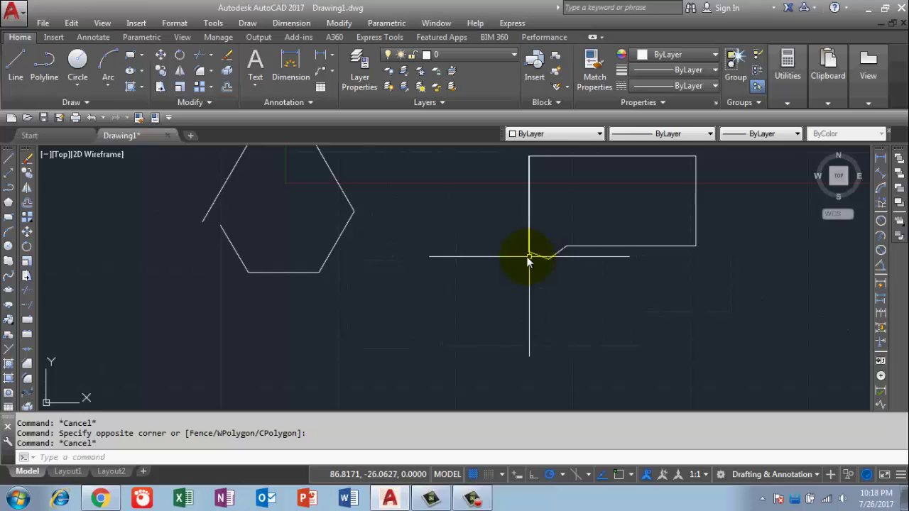
mouse_move(488, 270)
middle_down()
mouse_move(441, 282)
mouse_move(353, 266)
middle_up()
scroll(390, 305, up, 8)
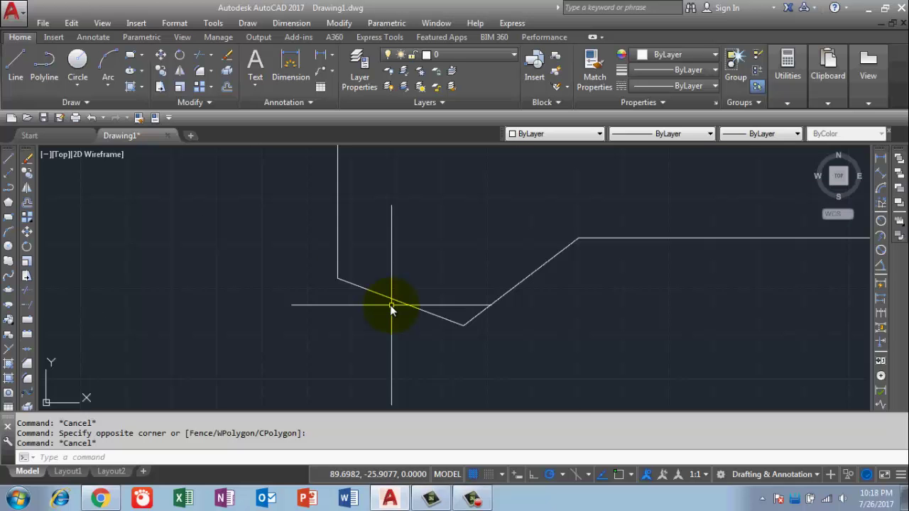
scroll(345, 348, up, 3)
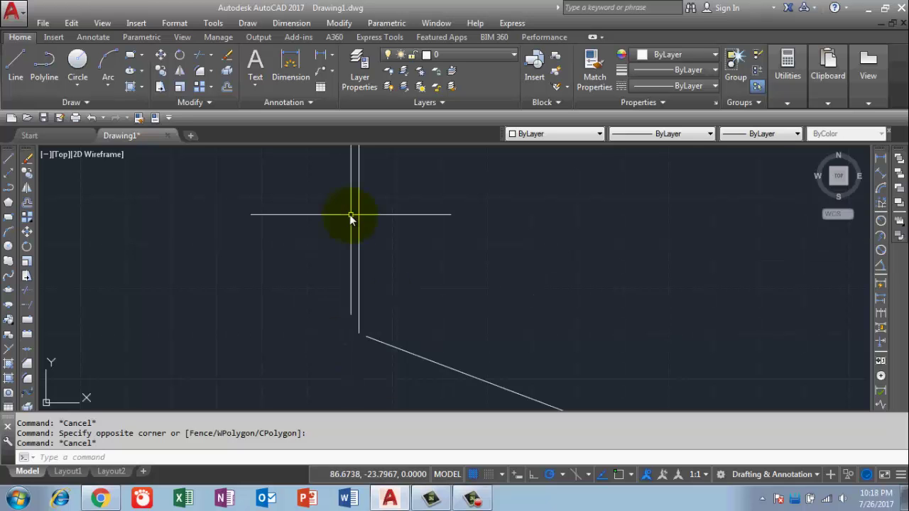
drag(351, 214, 357, 291)
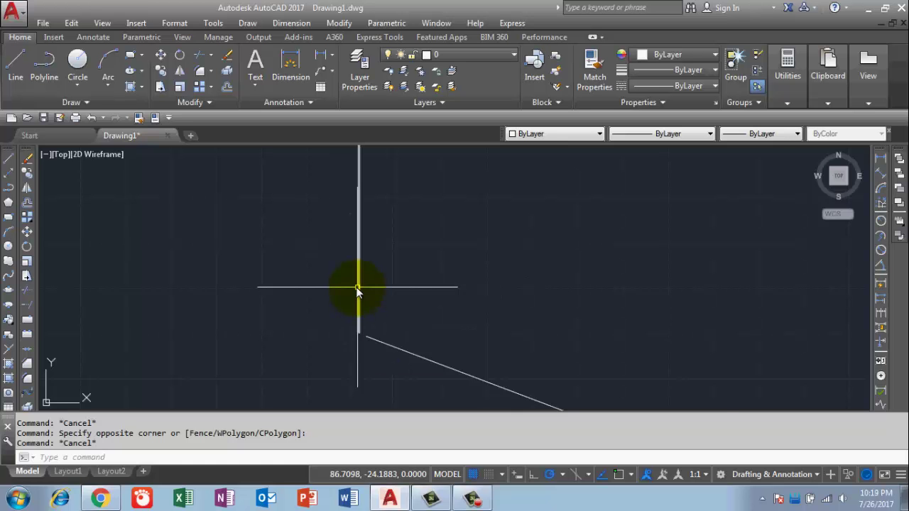
scroll(354, 334, down, 5)
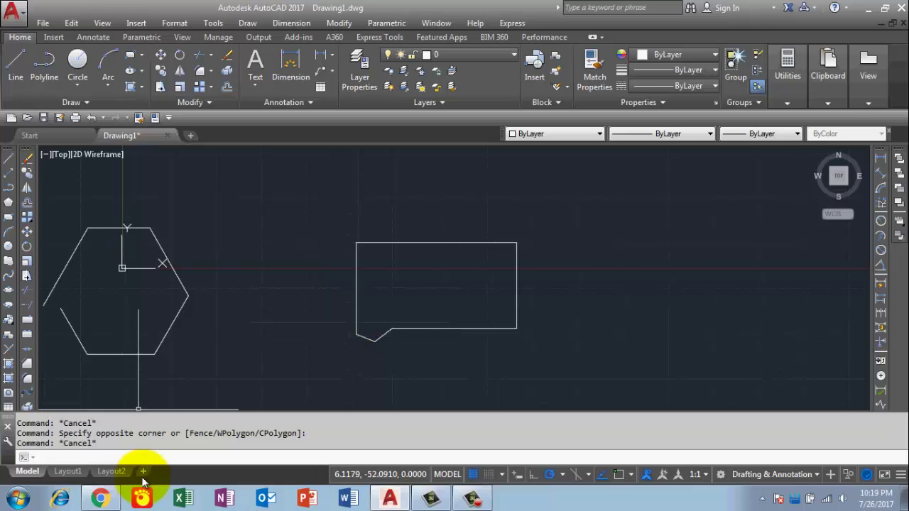
Start PEDIT with the Multiple option, select all six lines of the notched rectangle and accept converting them to polylines
text(ped)
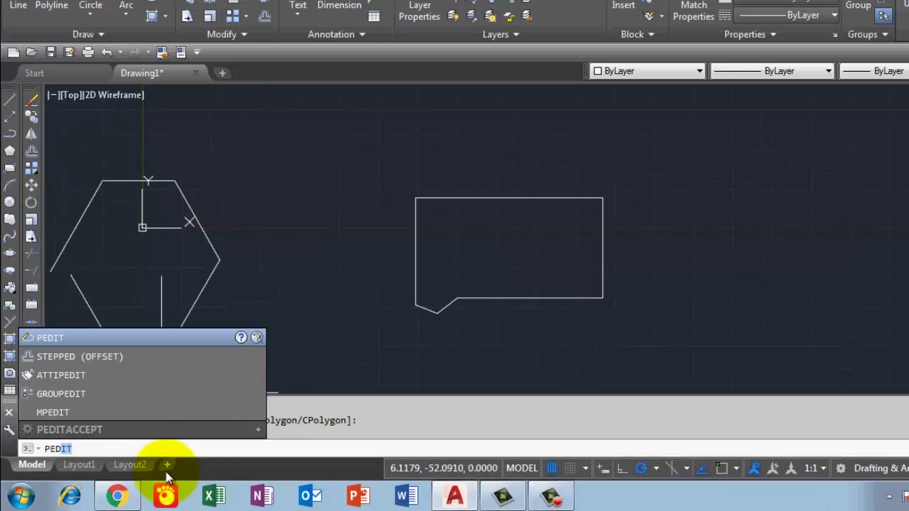
key(Return)
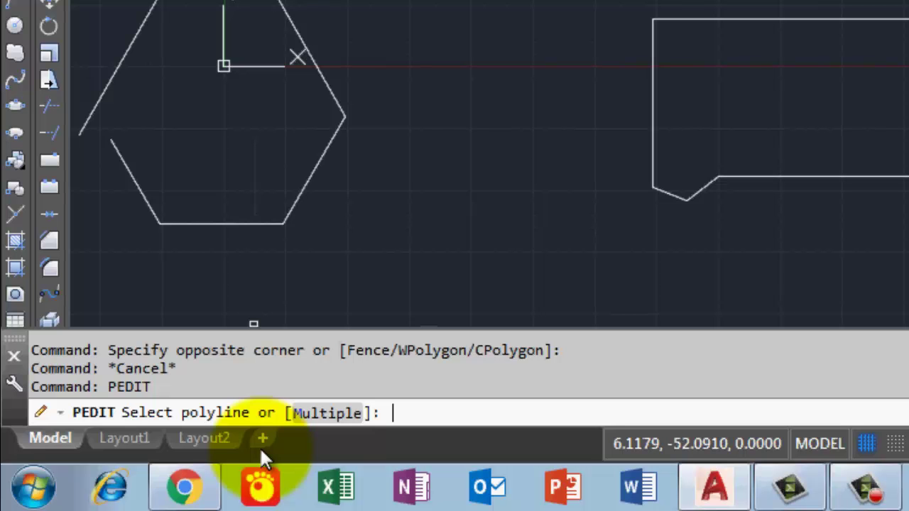
text(m)
key(Return)
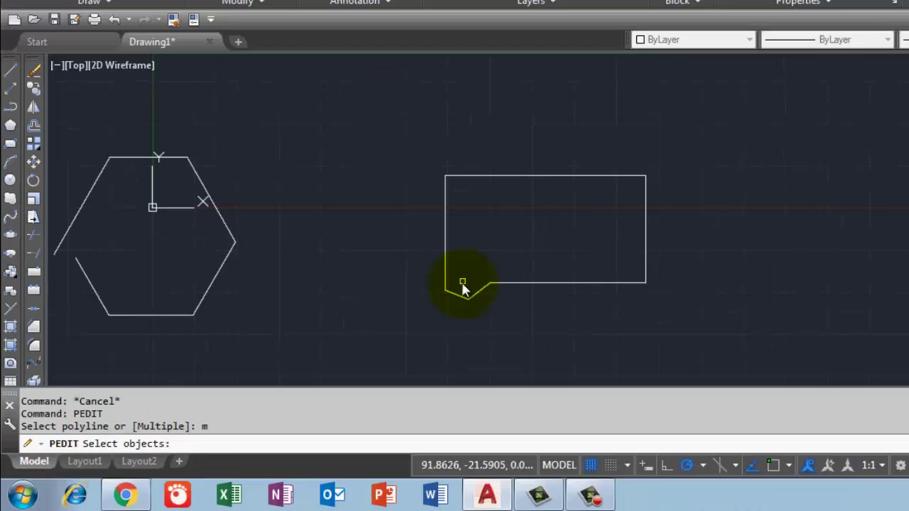
click(310, 215)
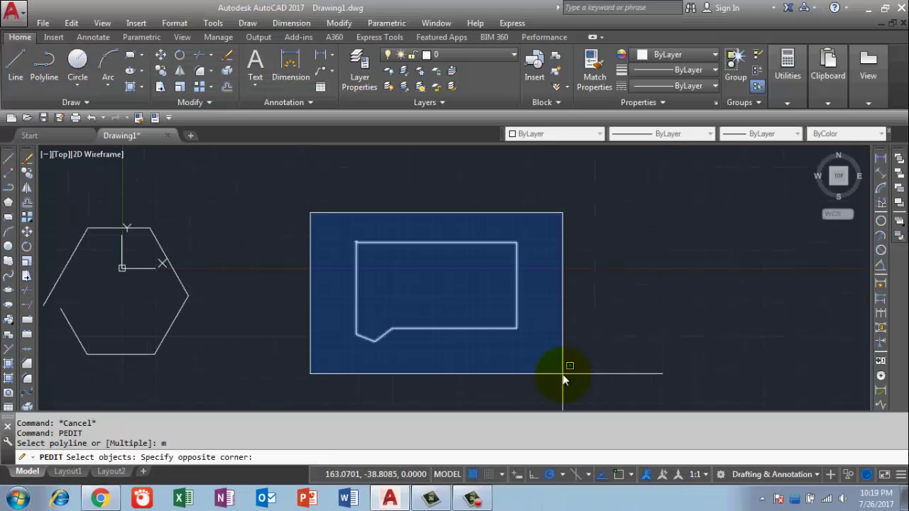
click(565, 377)
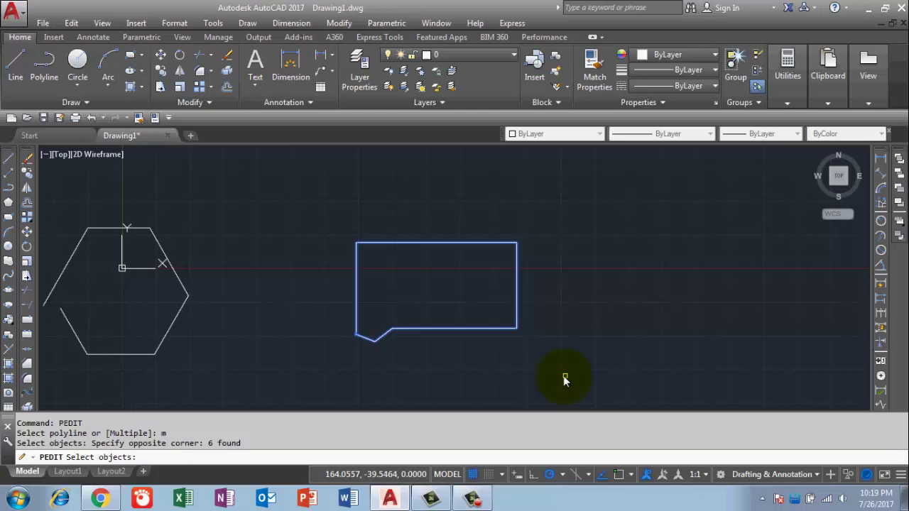
key(Return)
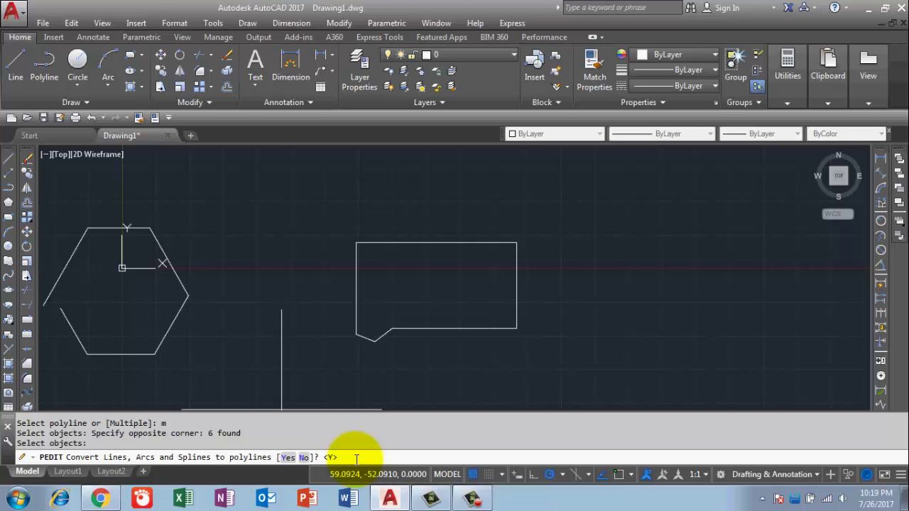
key(Return)
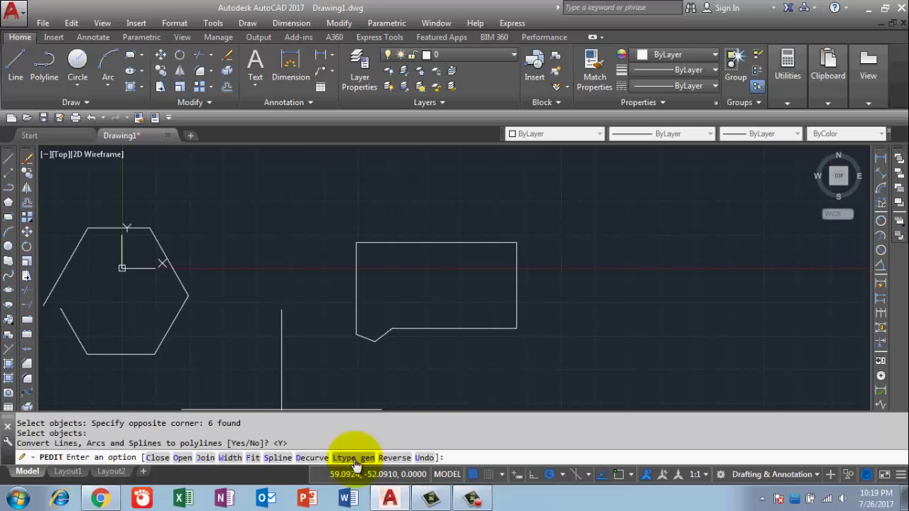
Join the notched rectangle's segments with the PEDIT Join option using a fuzz distance of 10, and end the command
click(204, 457)
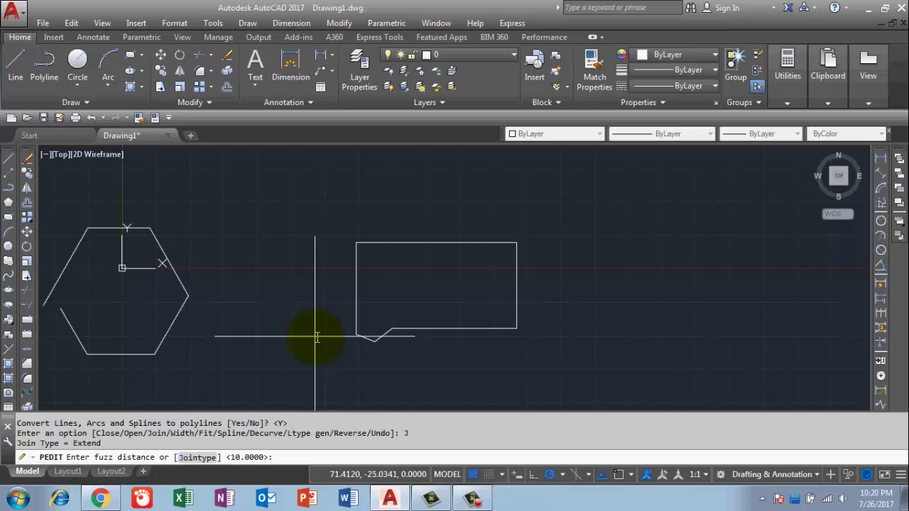
scroll(317, 338, up, 4)
scroll(303, 329, up, 3)
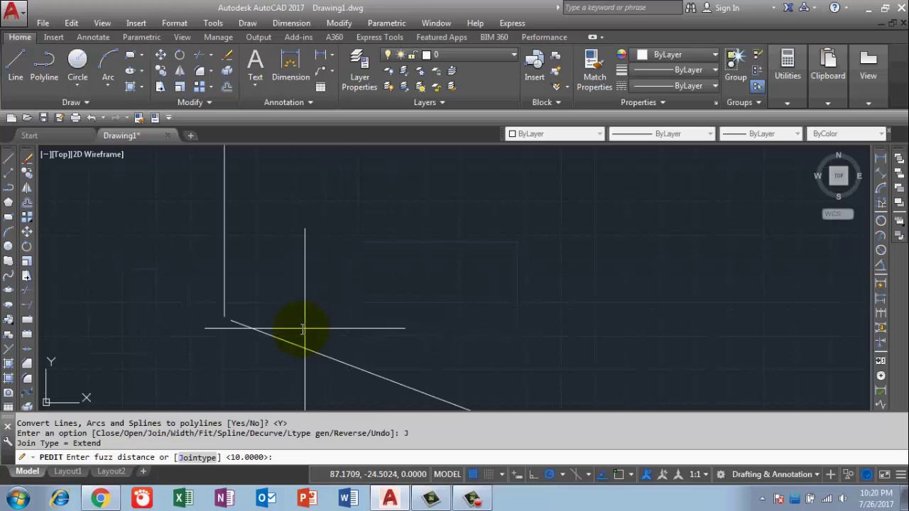
scroll(311, 321, up, 2)
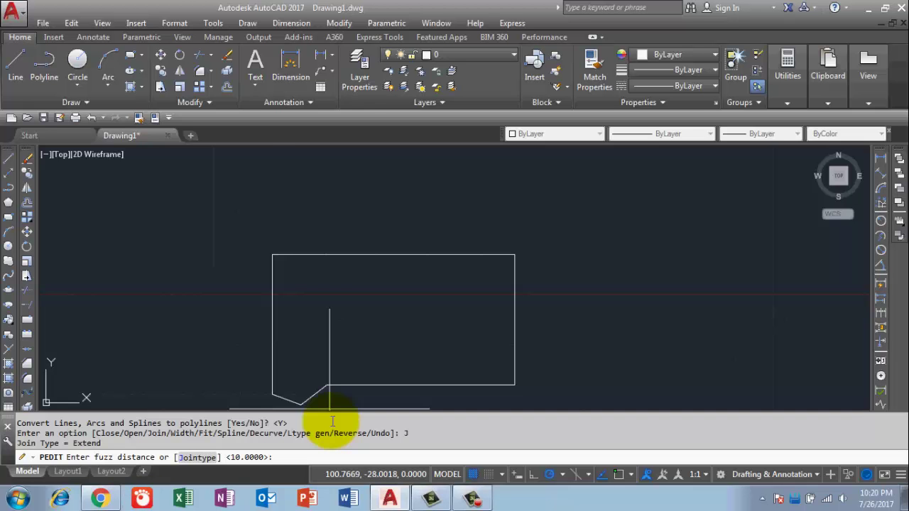
key(Return)
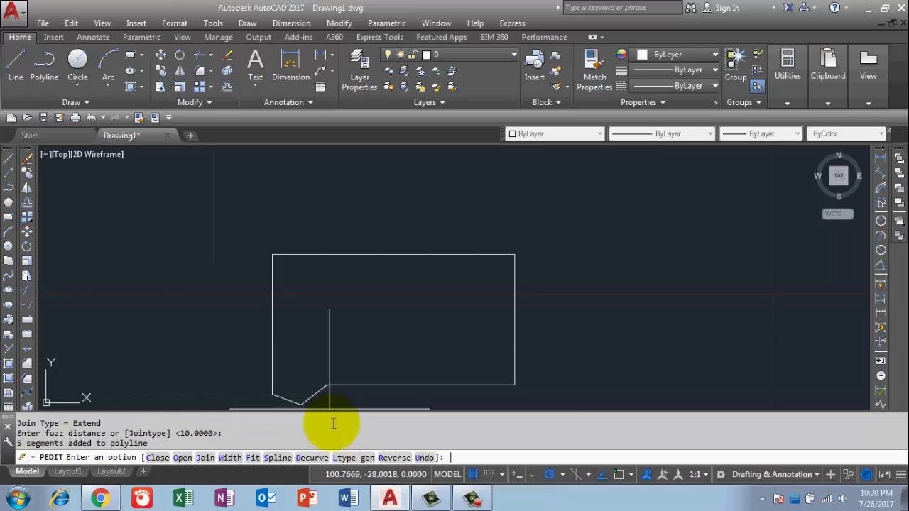
key(Return)
Inspect the rectangle's lower-left corner up close and select the outline to check that it is one polyline
scroll(271, 391, up, 3)
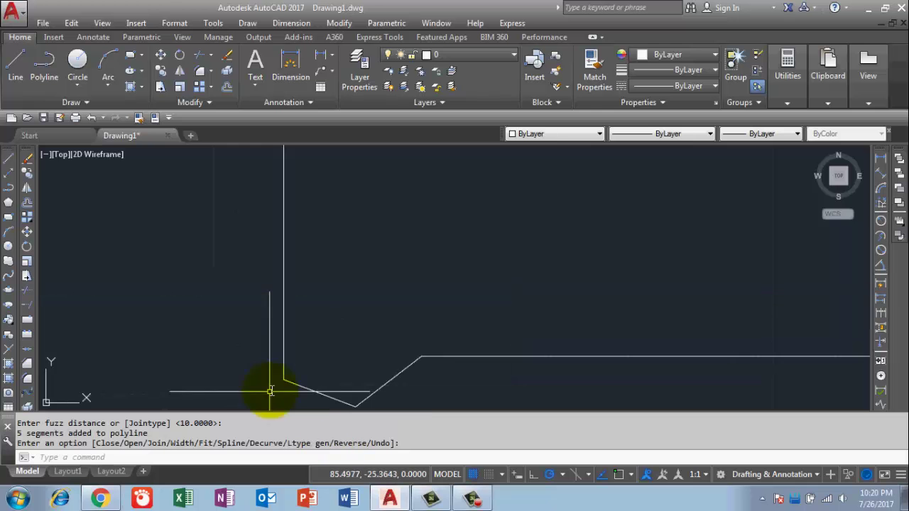
scroll(312, 392, up, 2)
scroll(312, 391, up, 5)
mouse_move(312, 392)
middle_down()
mouse_move(245, 370)
mouse_move(237, 330)
middle_up()
scroll(146, 261, up, 6)
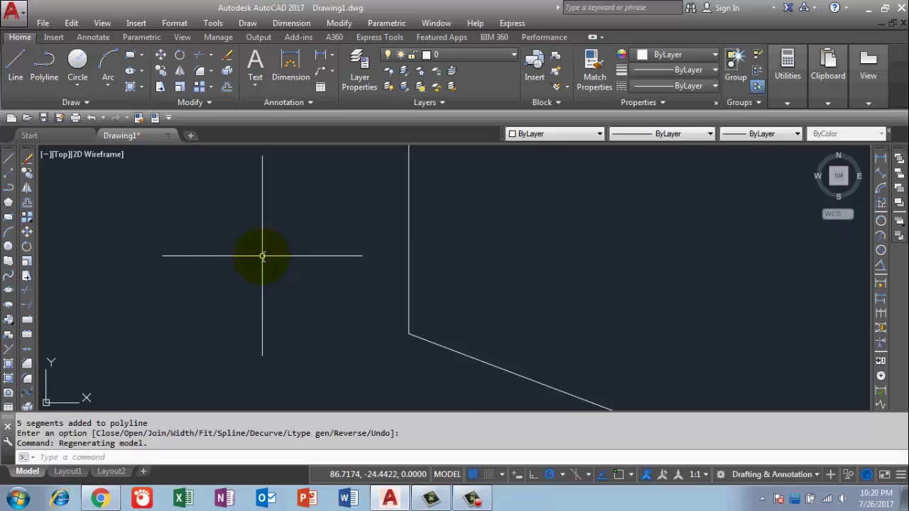
scroll(262, 257, down, 6)
click(333, 331)
click(293, 291)
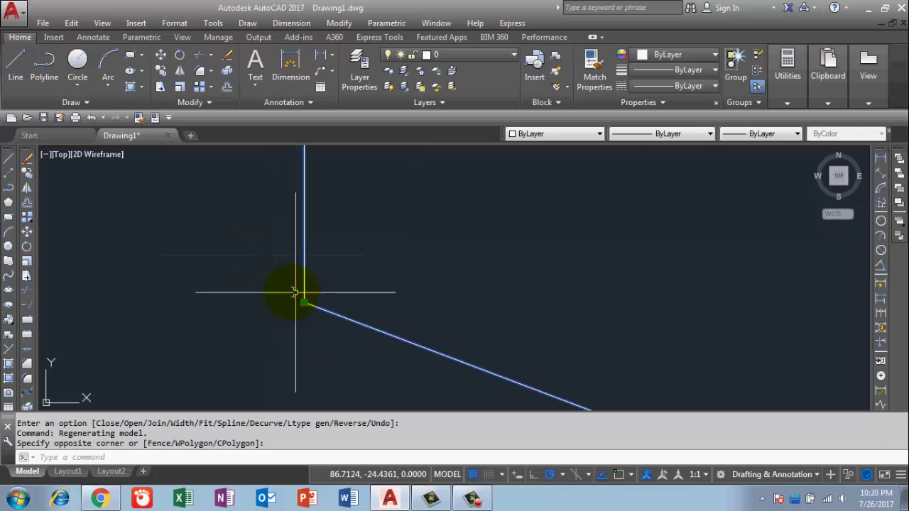
scroll(293, 291, down, 5)
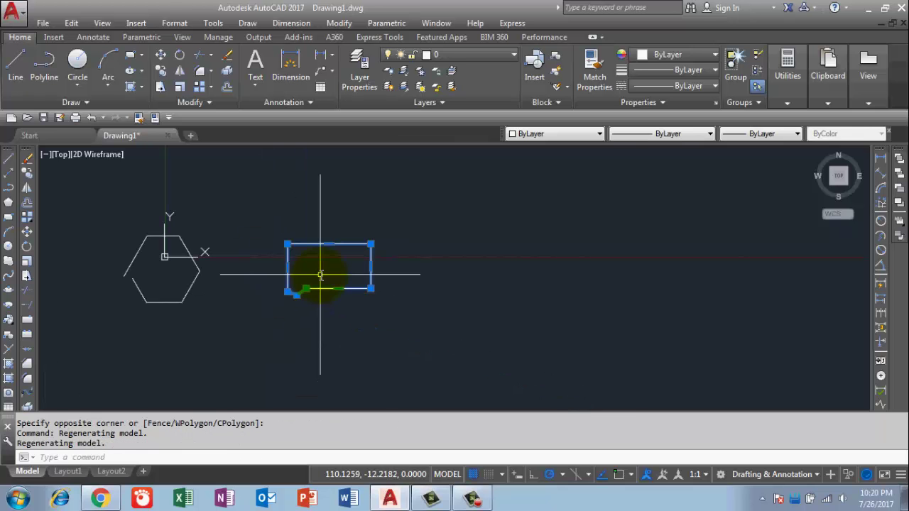
scroll(286, 274, up, 2)
scroll(284, 272, up, 4)
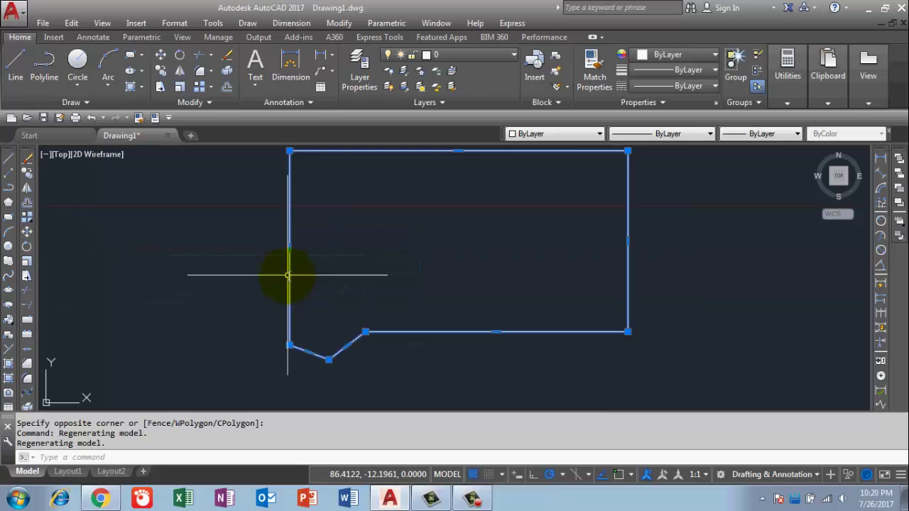
Undo the PEDIT join of the notched rectangle
key(ctrl+z)
key(ctrl+z)
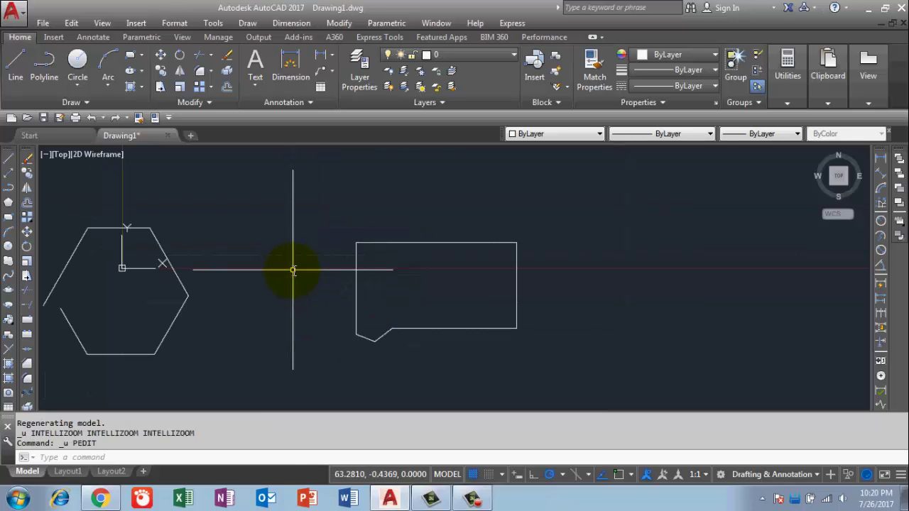
key(ctrl+z)
scroll(389, 300, down, 3)
click(360, 251)
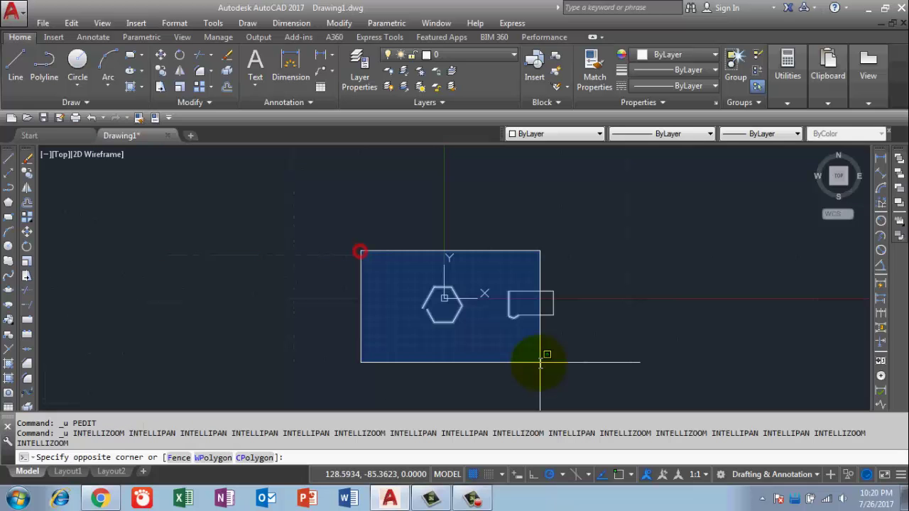
click(296, 246)
Start a line in the empty area beside the notched rectangle and draw a 10-unit horizontal segment to the right as a square's bottom side
middle_drag(402, 257, 270, 286)
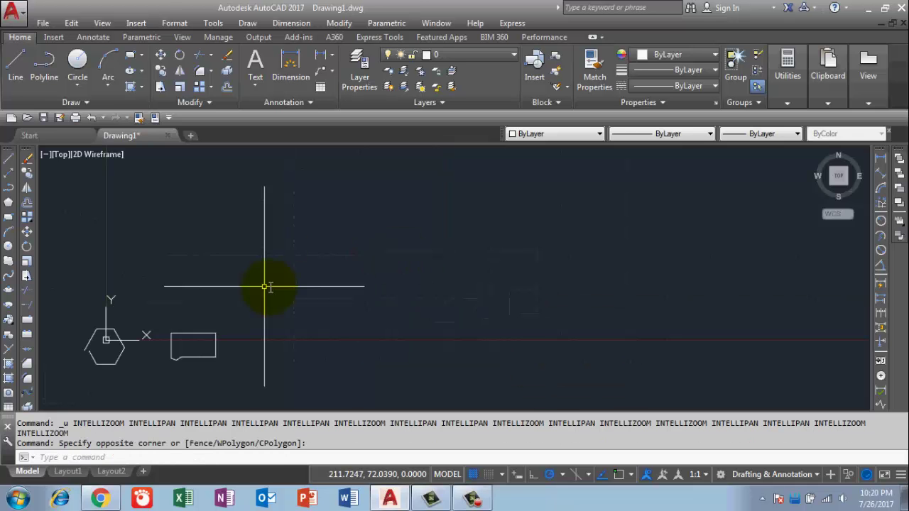
text(l)
key(Return)
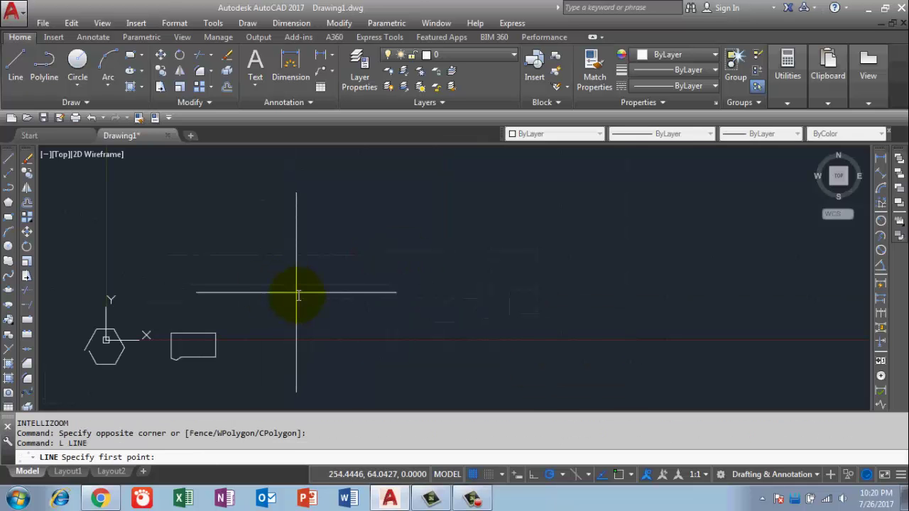
click(325, 313)
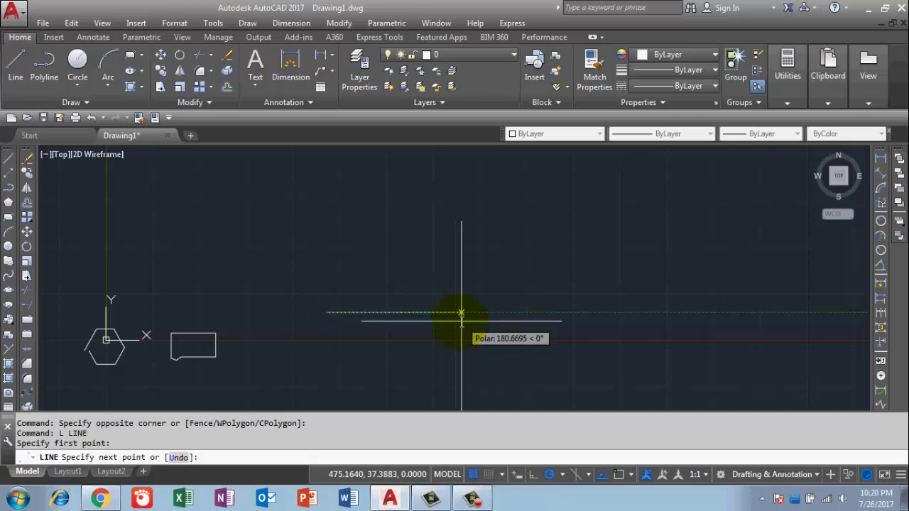
text(10)
key(Return)
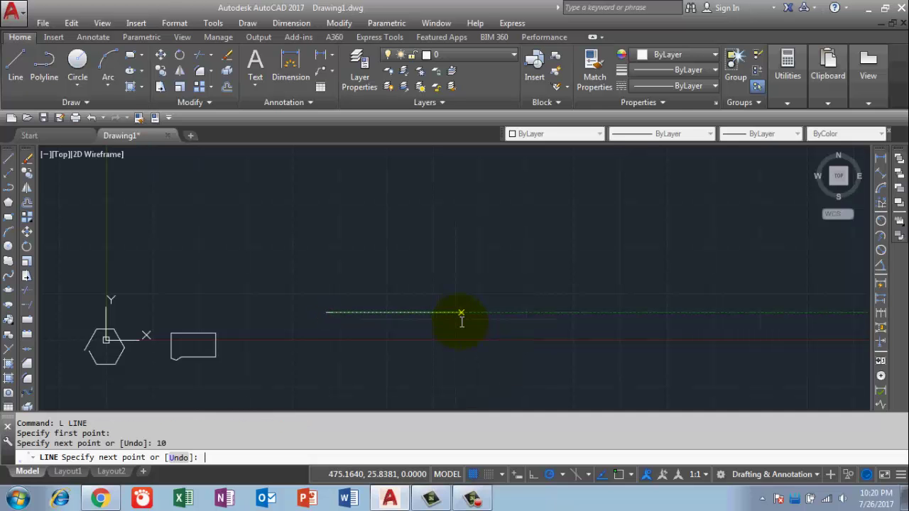
Turn Ortho on and add the square's right side 10 units upward and its top side 10 units to the left
scroll(303, 289, up, 4)
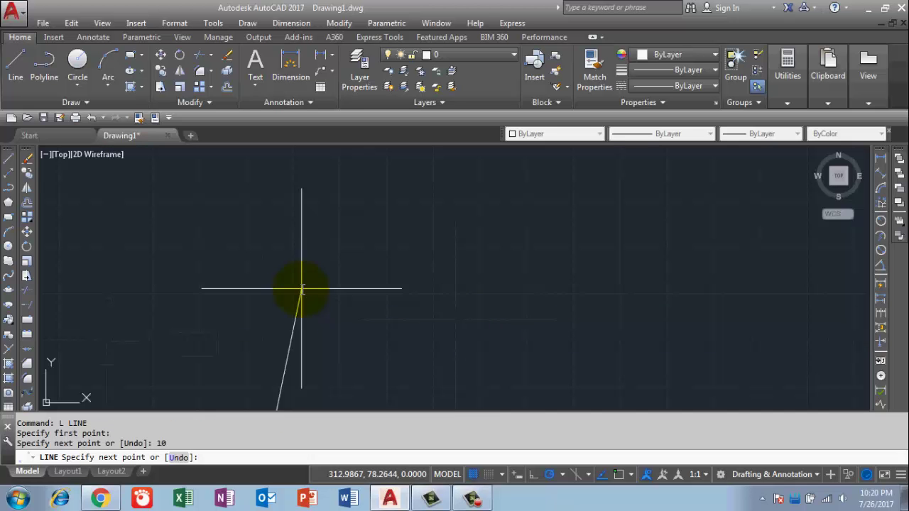
scroll(330, 203, down, 2)
scroll(318, 232, up, 2)
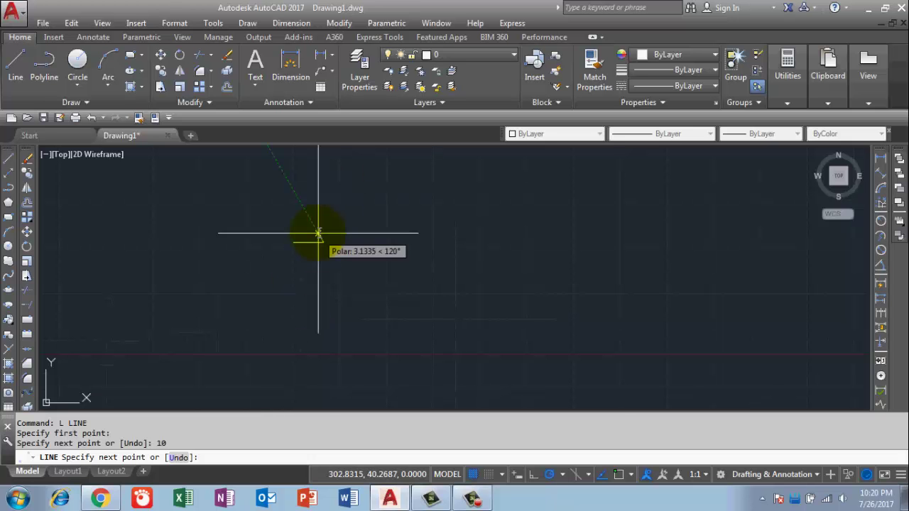
scroll(318, 233, up, 4)
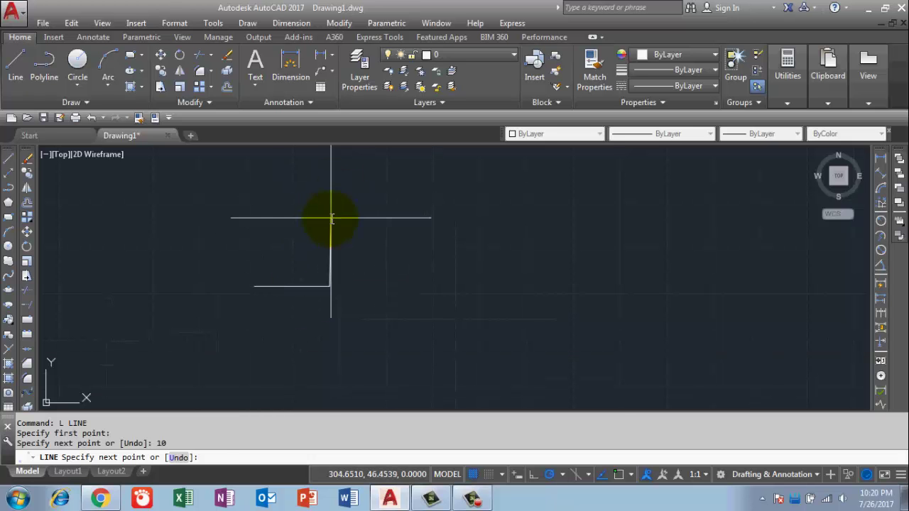
key(F8)
text(10)
key(Return)
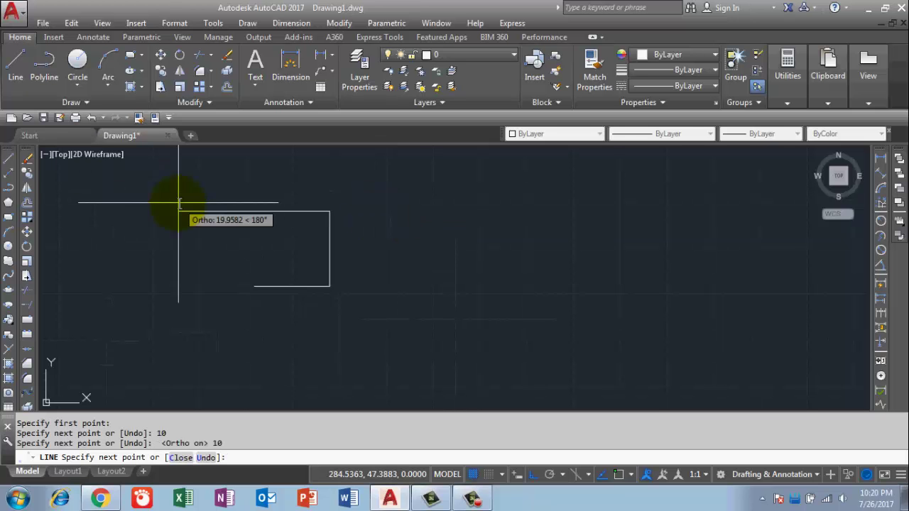
text(100)
key(BackSpace)
key(Return)
Draw the square's left side 9.75 units downward, leaving a small gap at the lower-left corner, and end the line
scroll(259, 284, up, 3)
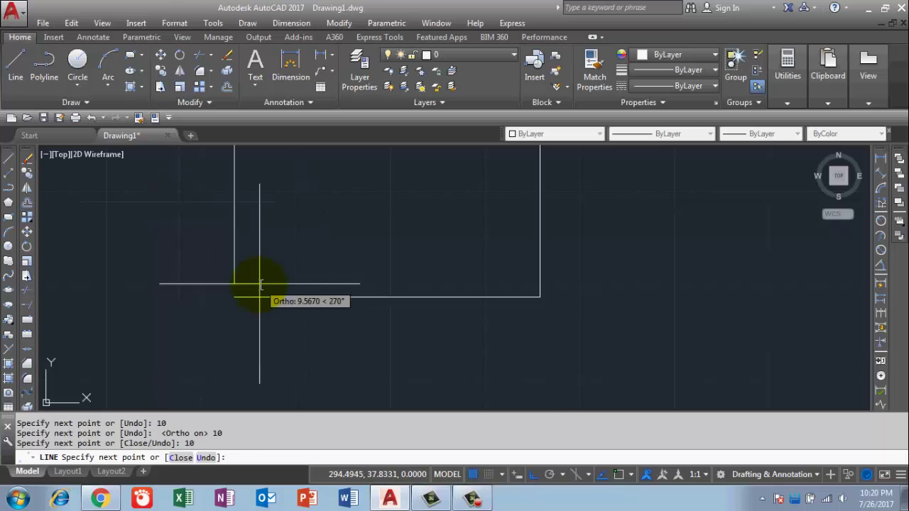
scroll(227, 289, up, 2)
text(9)
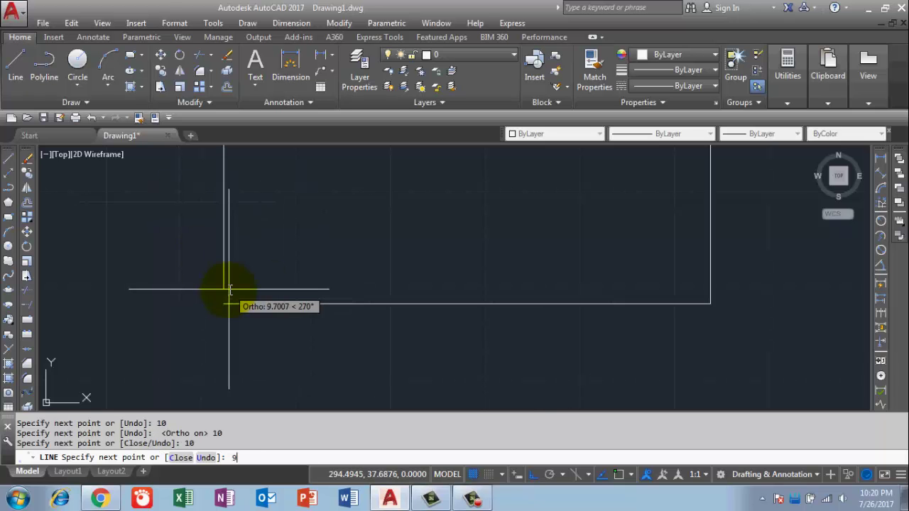
text(3.)
key(BackSpace)
key(BackSpace)
text(.75)
key(Return)
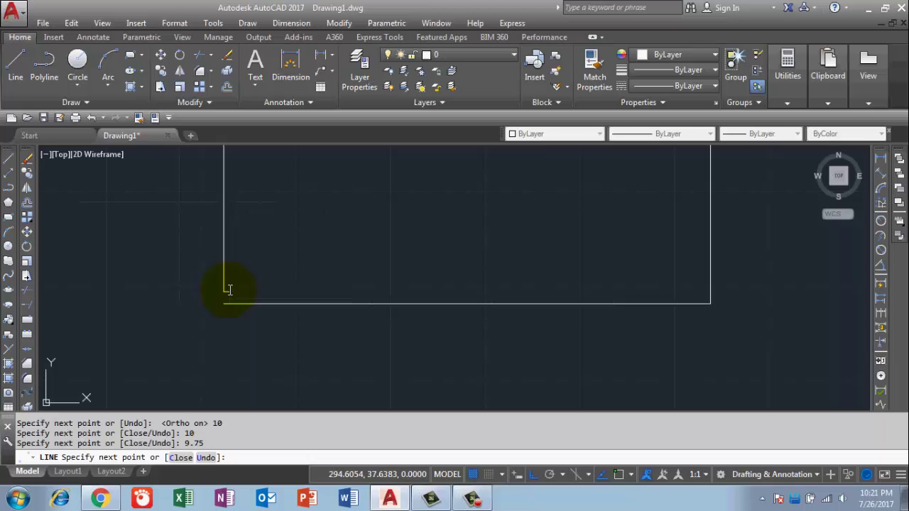
key(Return)
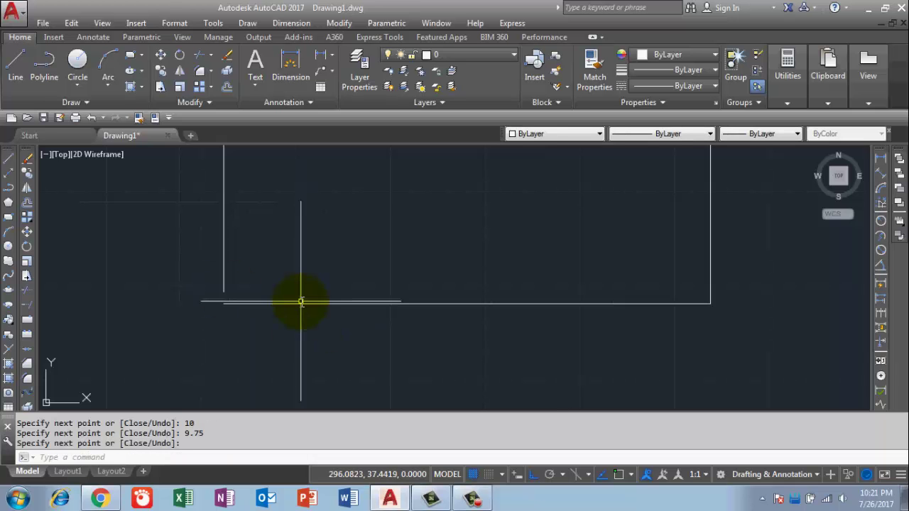
Select the square's bottom line to check that it is a separate segment, clear the selection and examine the corner gap
click(301, 302)
scroll(375, 346, down, 5)
scroll(356, 302, up, 4)
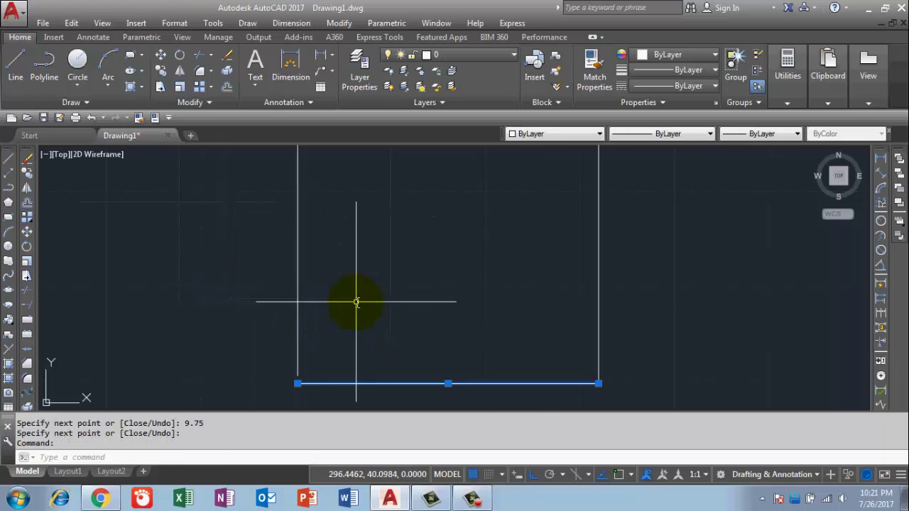
key(Escape)
key(Escape)
scroll(297, 394, up, 2)
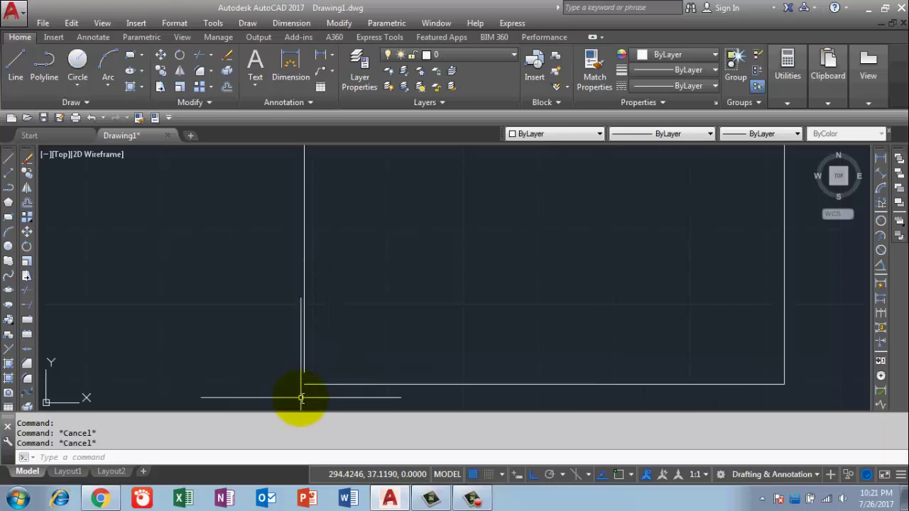
Start PEDIT with the Multiple option, select all four lines of the square and accept converting them to polylines
click(155, 458)
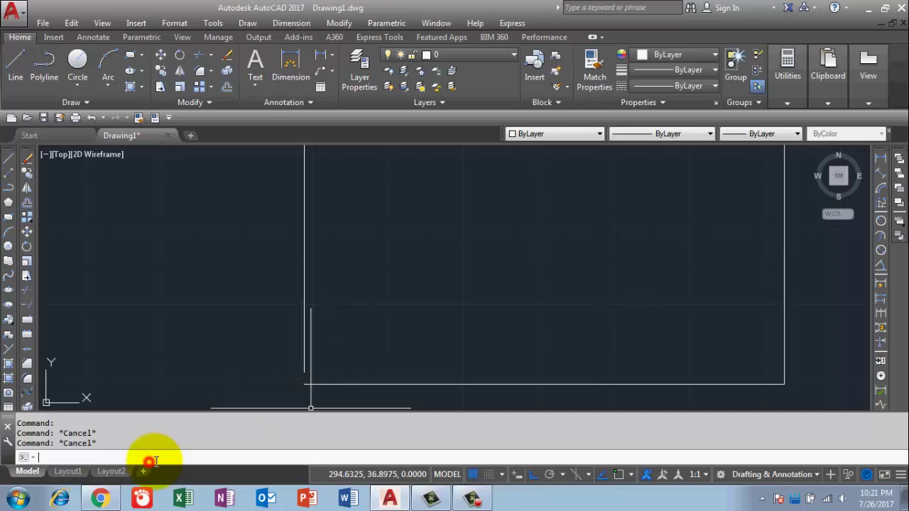
text(pedi)
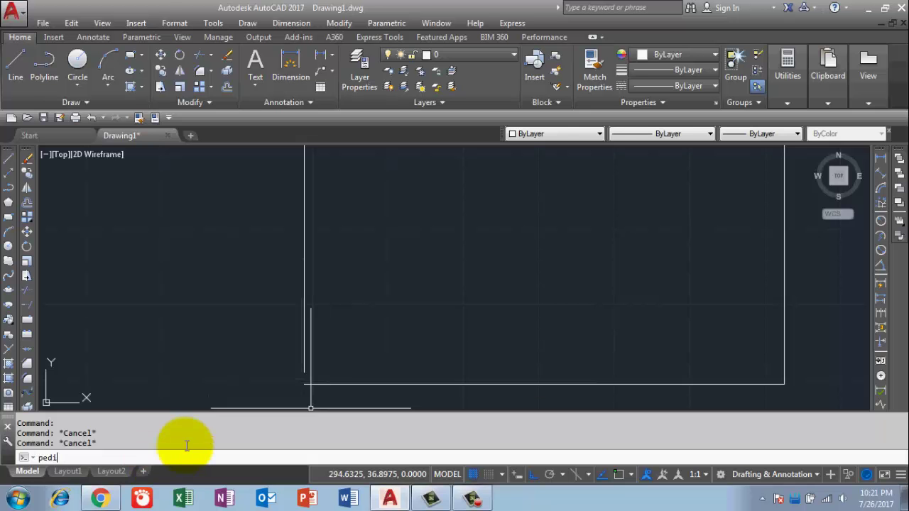
text(t)
key(Return)
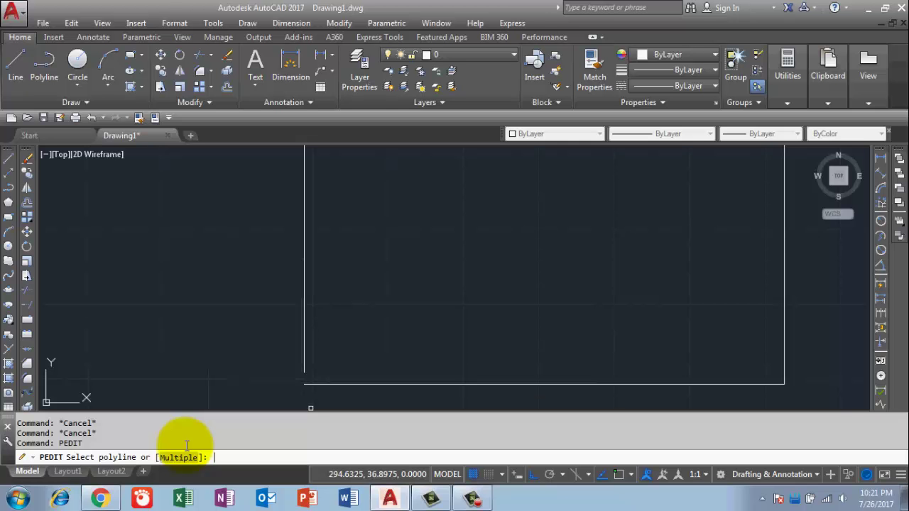
text(m)
key(Return)
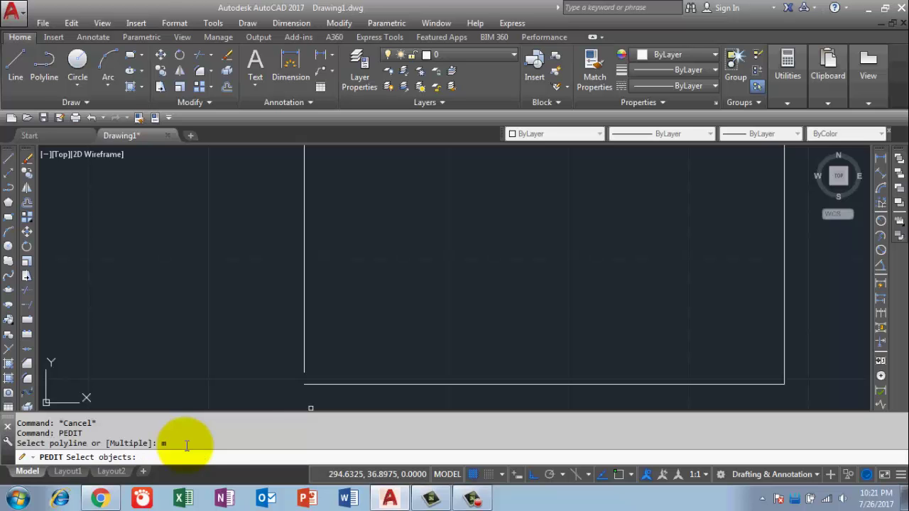
scroll(266, 268, down, 8)
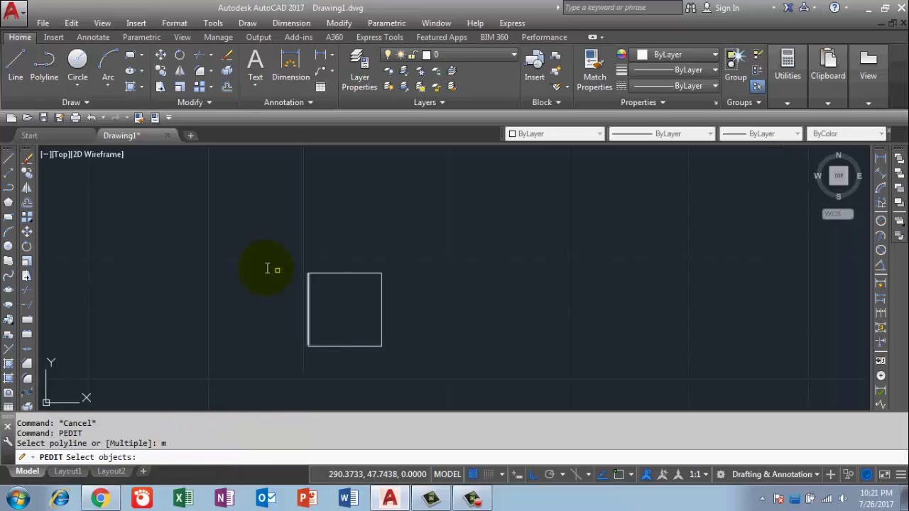
click(258, 252)
click(487, 369)
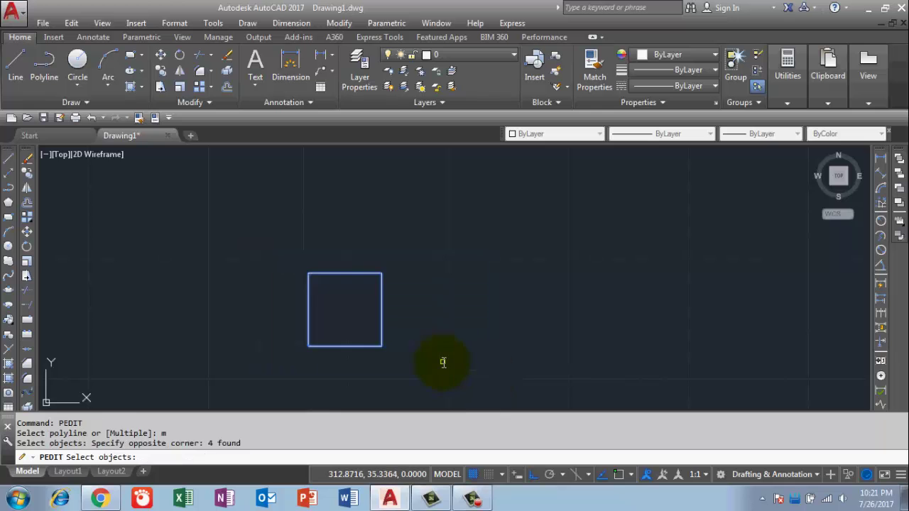
key(Return)
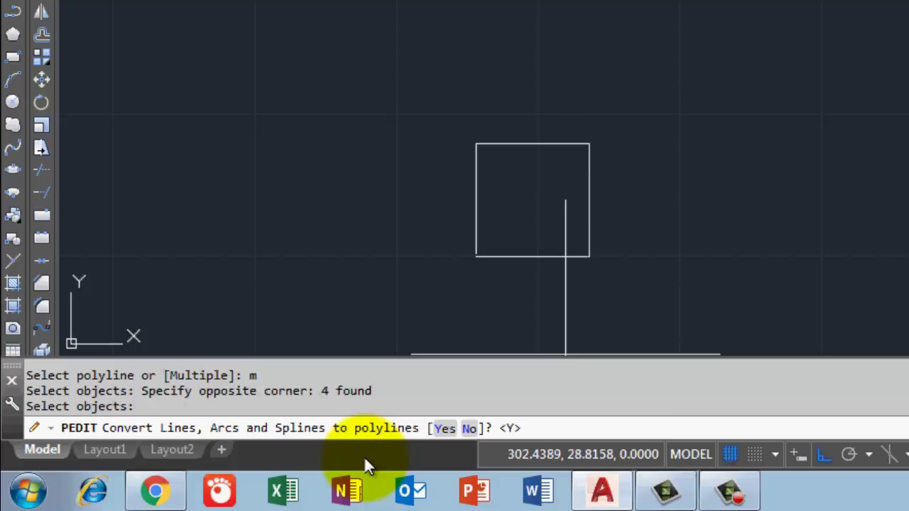
key(Return)
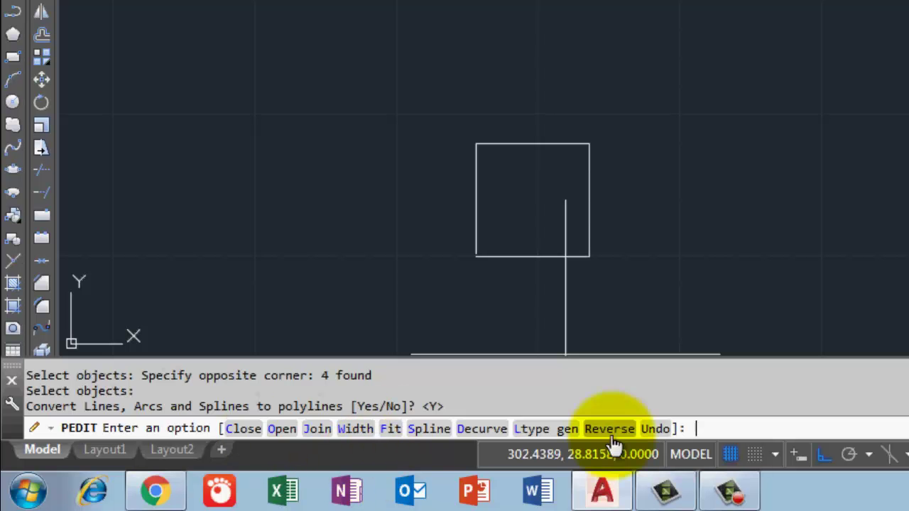
Join the square's four segments with the PEDIT Join option using a fuzz distance of 1, and end the command
click(317, 429)
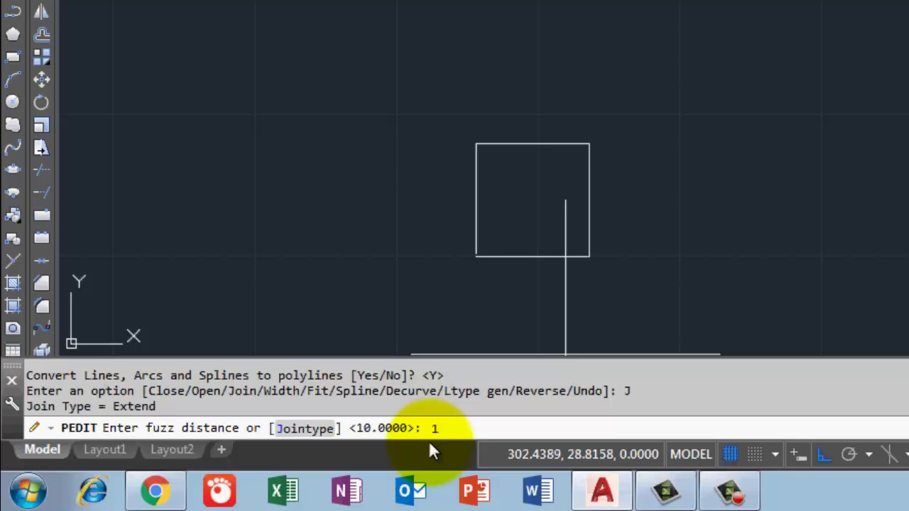
key(Return)
key(Return)
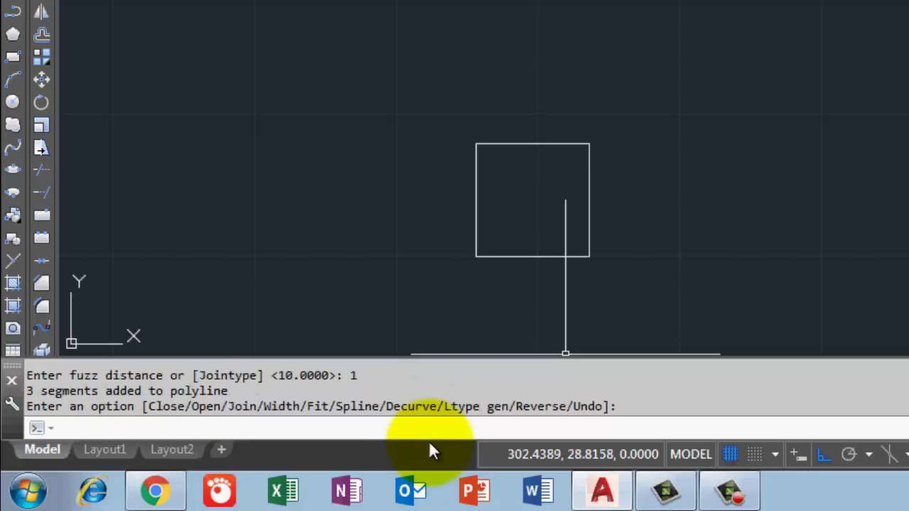
Examine the square's lower-left corner up close and select the outline to check that it is one closed polyline
scroll(479, 226, up, 5)
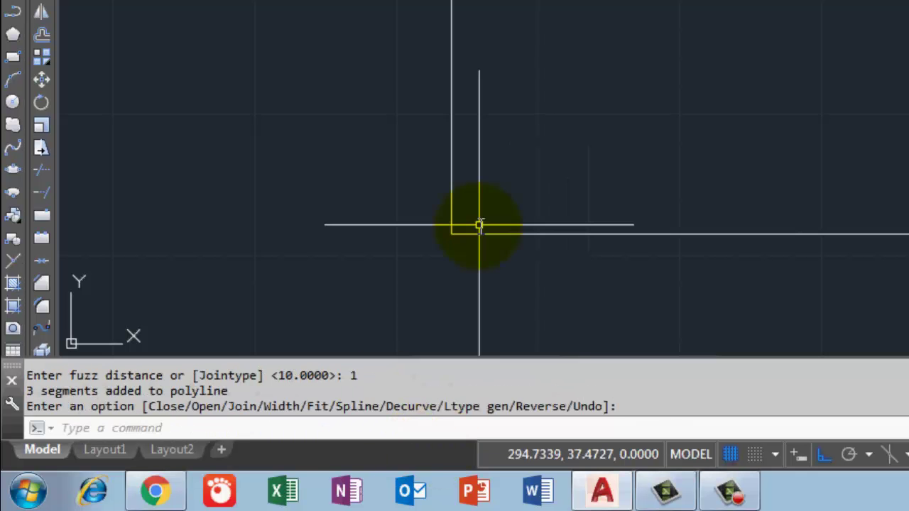
scroll(504, 206, up, 1)
mouse_move(534, 181)
middle_down()
mouse_move(392, 300)
mouse_move(284, 128)
middle_up()
scroll(392, 301, up, 4)
scroll(274, 140, up, 3)
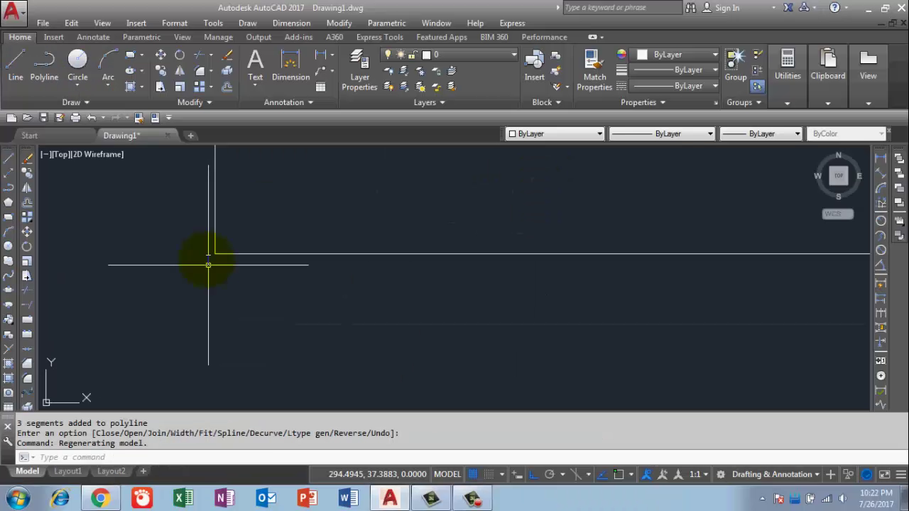
middle_drag(208, 265, 240, 289)
click(330, 273)
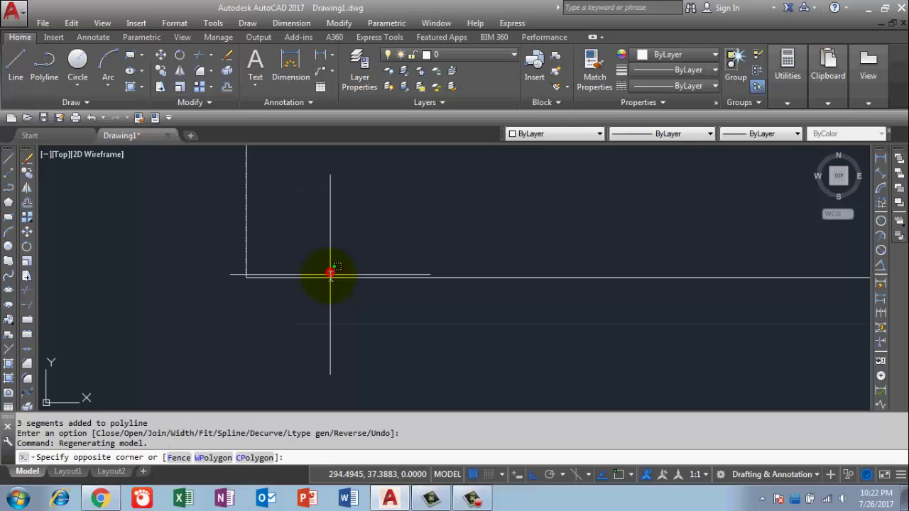
click(247, 261)
middle_drag(252, 213, 247, 283)
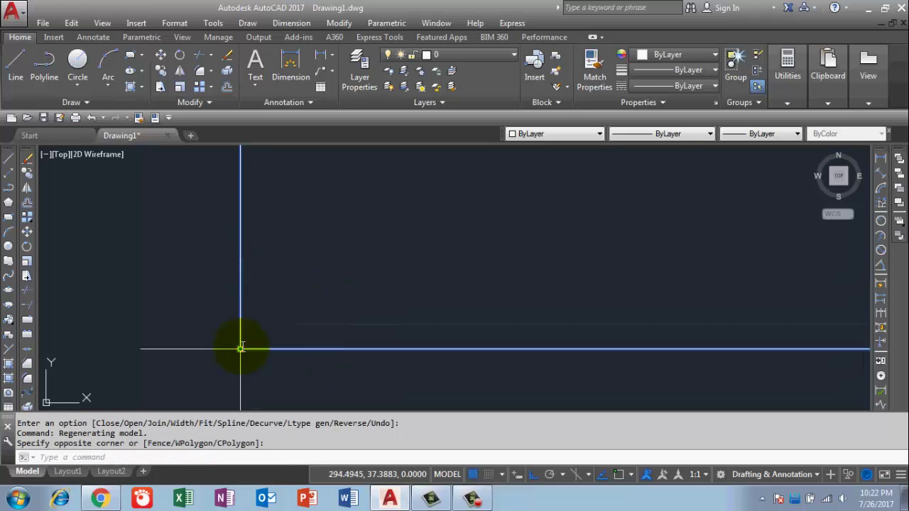
middle_drag(241, 348, 266, 350)
mouse_move(266, 351)
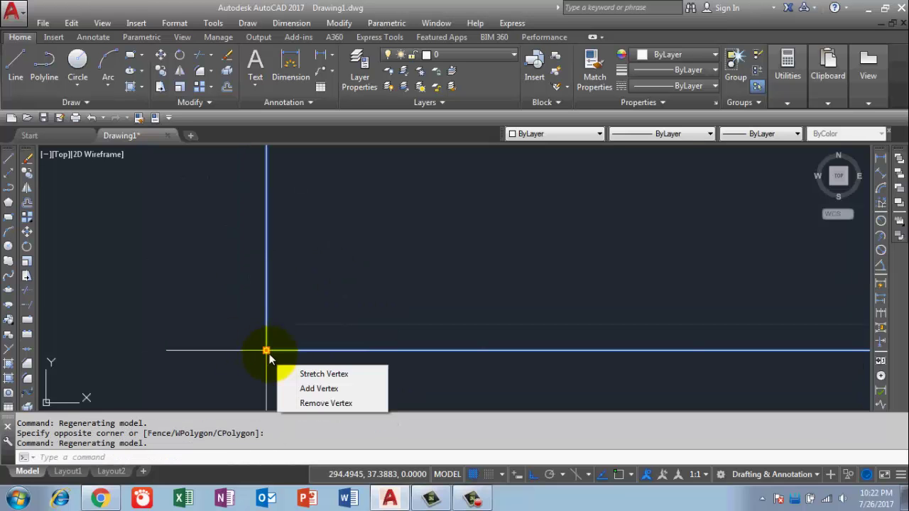
Examine the whole selected square and its grips, and recheck how the sides meet at the lower-left corner
scroll(398, 310, down, 5)
scroll(397, 310, down, 5)
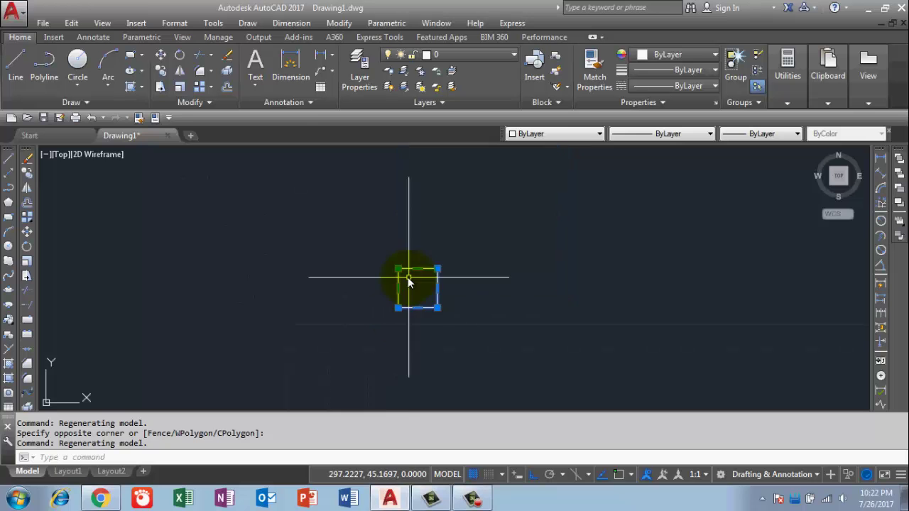
scroll(409, 283, down, 2)
mouse_move(425, 294)
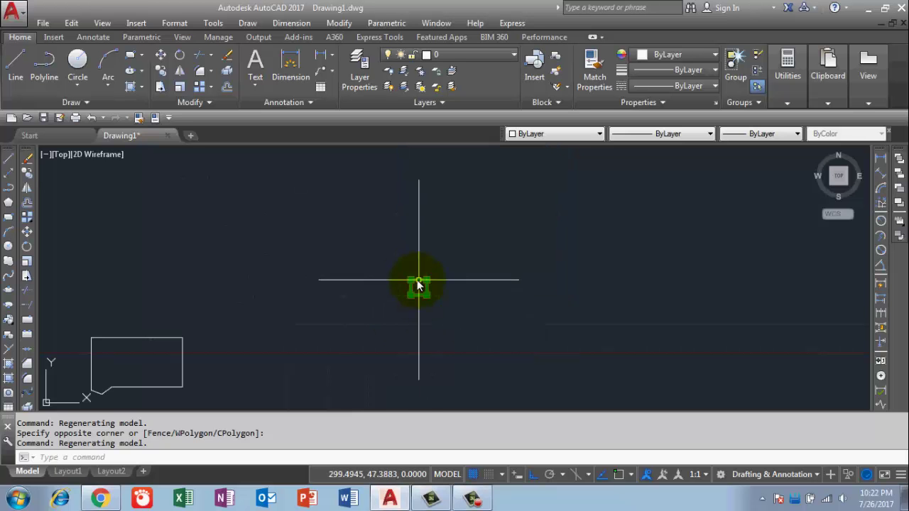
scroll(418, 286, up, 1)
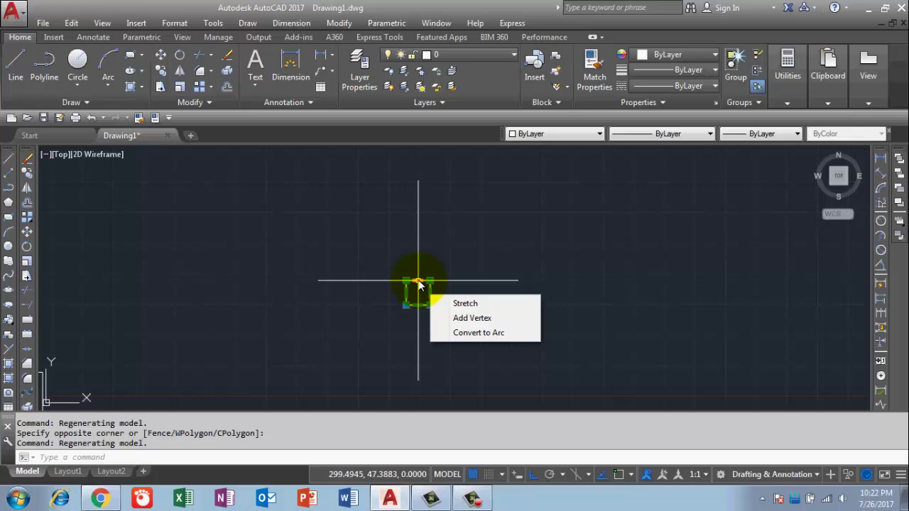
scroll(415, 307, up, 5)
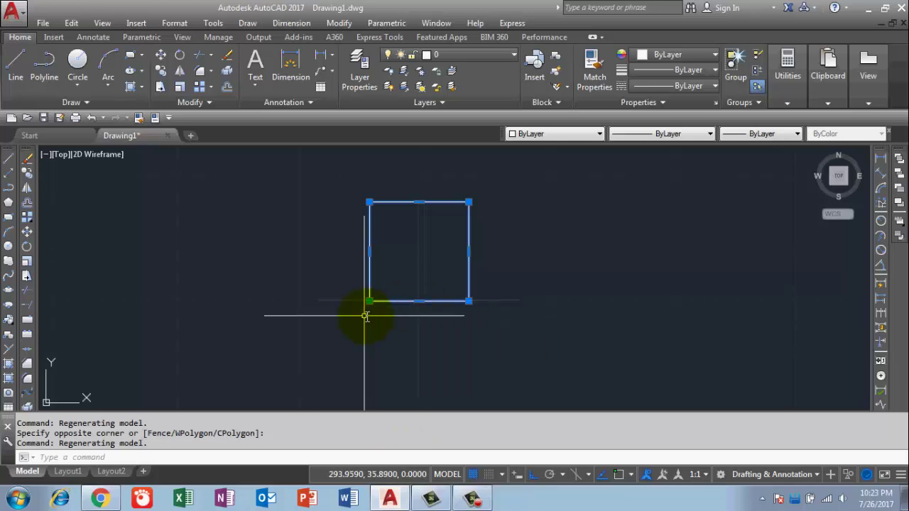
scroll(365, 316, up, 5)
middle_drag(327, 341, 364, 340)
scroll(375, 325, down, 5)
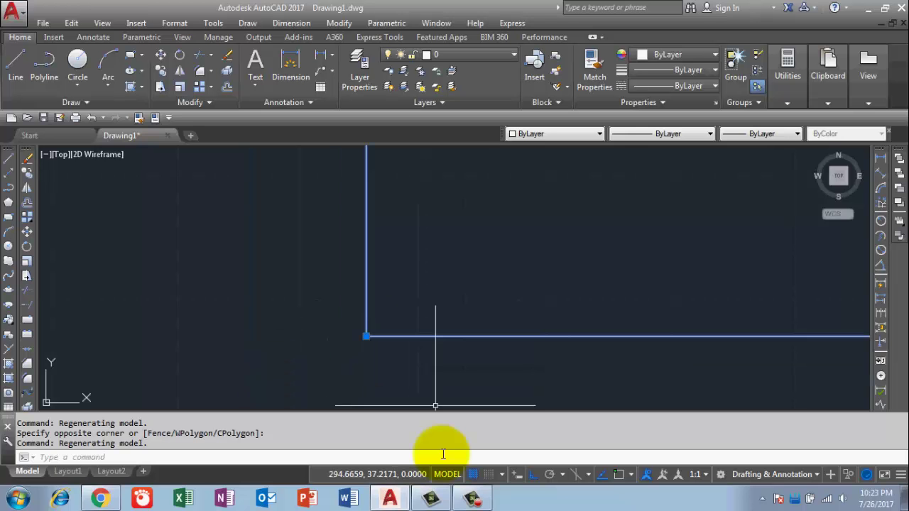
scroll(384, 408, down, 5)
scroll(413, 359, down, 5)
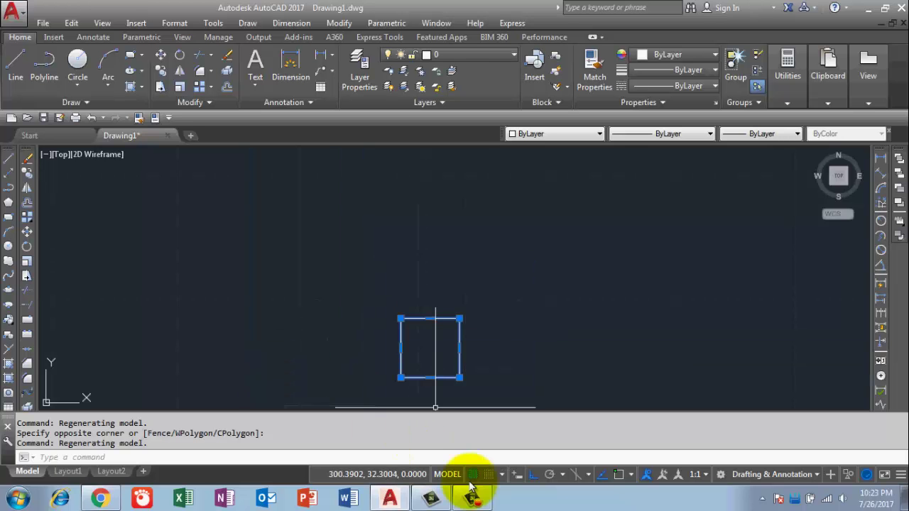
click(471, 499)
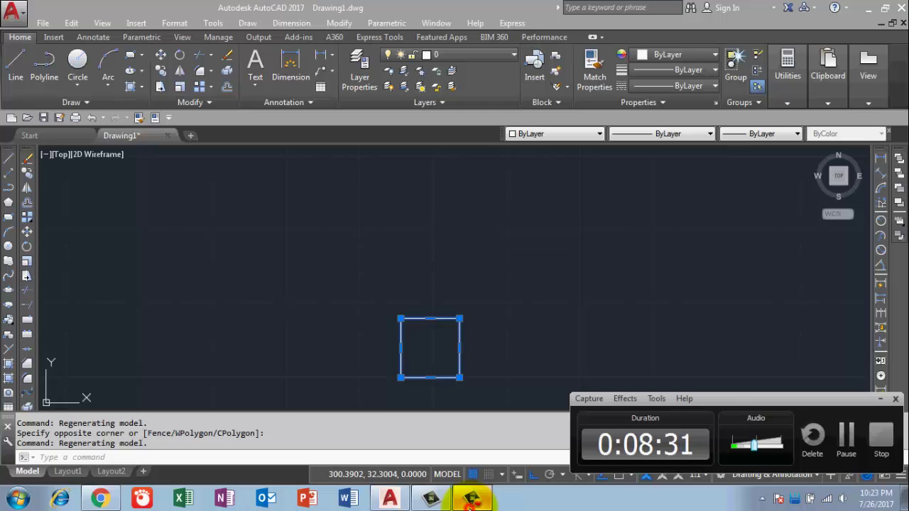
click(472, 499)
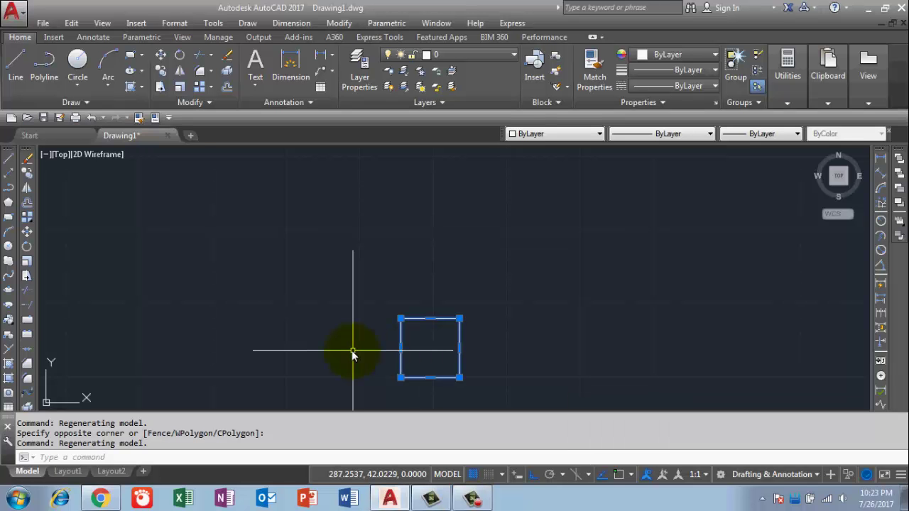
Switch to Chrome and look through the YouTube channel's home page, its playlists and the Creator Studio video list
click(104, 501)
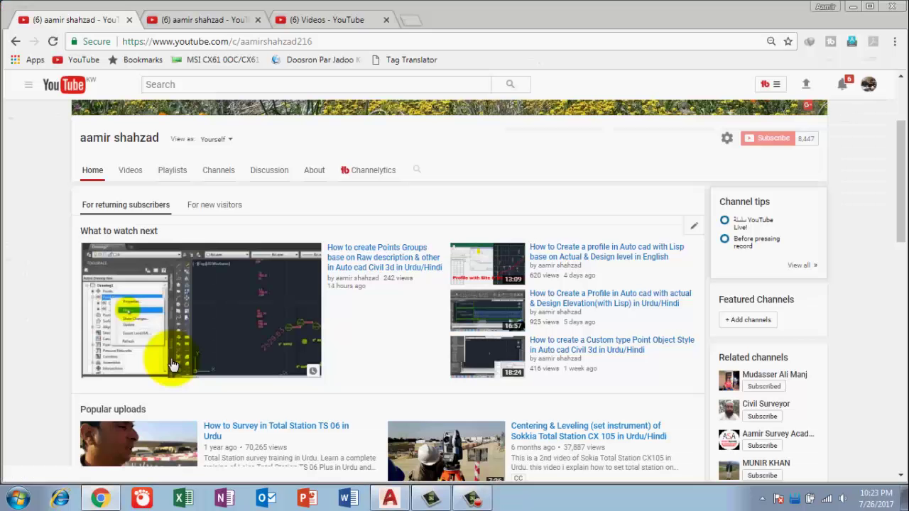
click(268, 311)
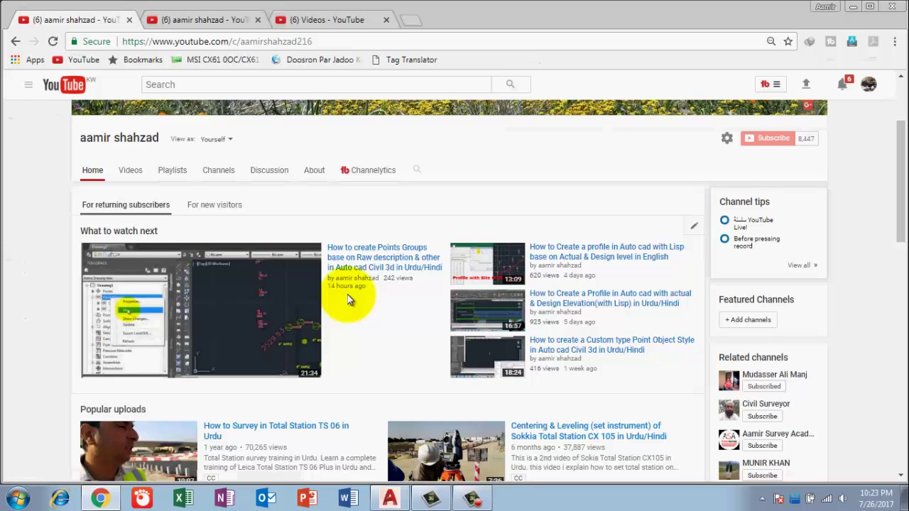
click(339, 281)
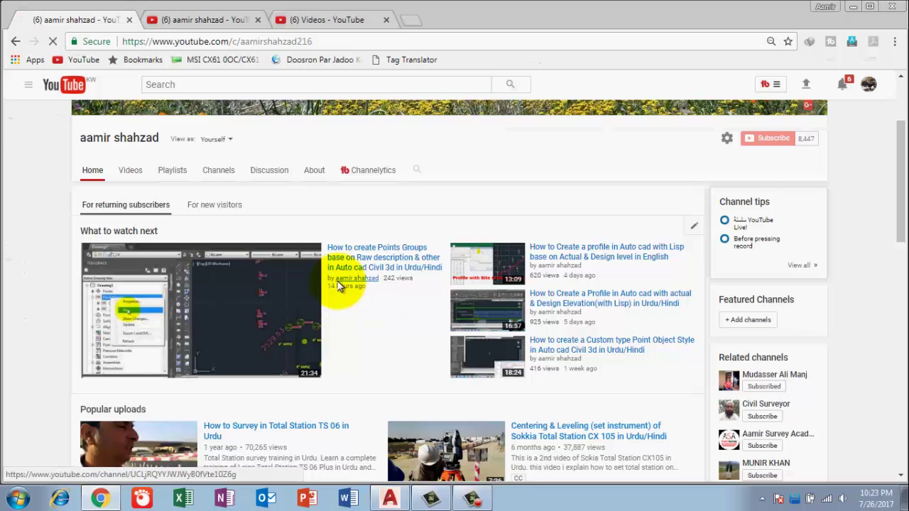
click(343, 279)
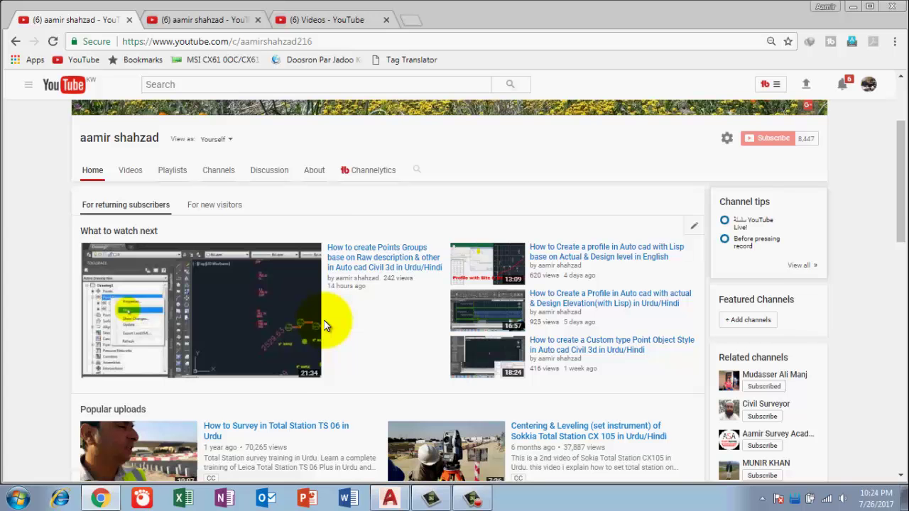
click(198, 19)
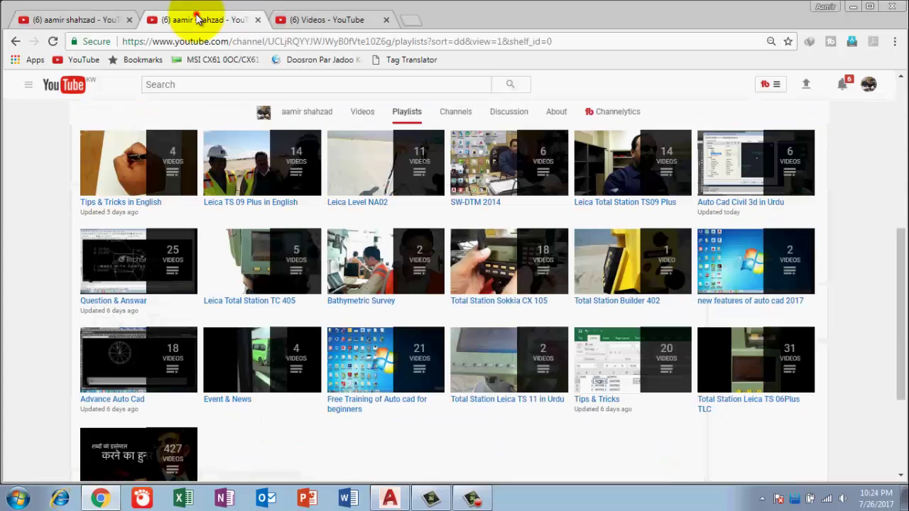
click(323, 19)
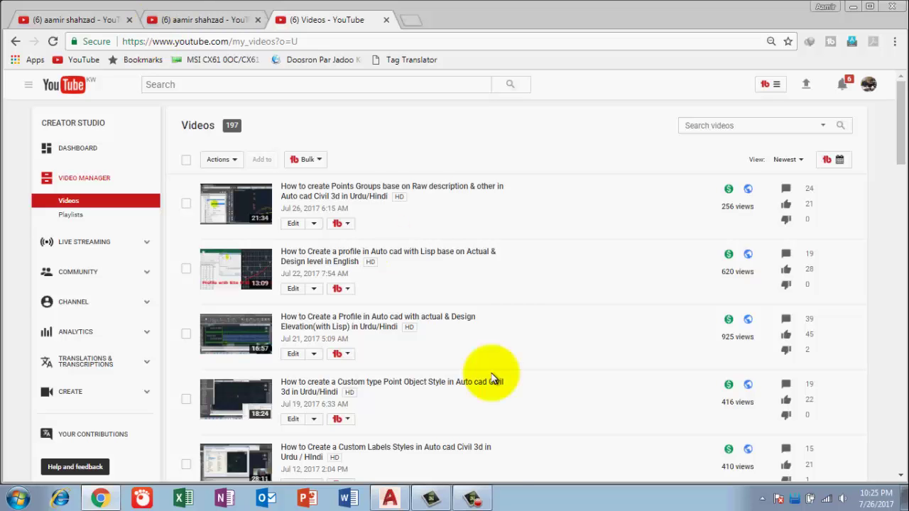
mouse_move(469, 501)
click(472, 499)
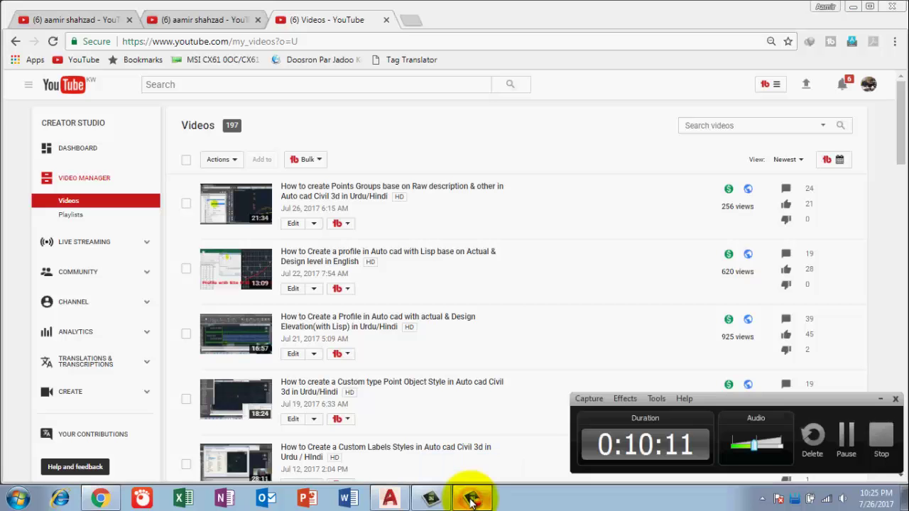